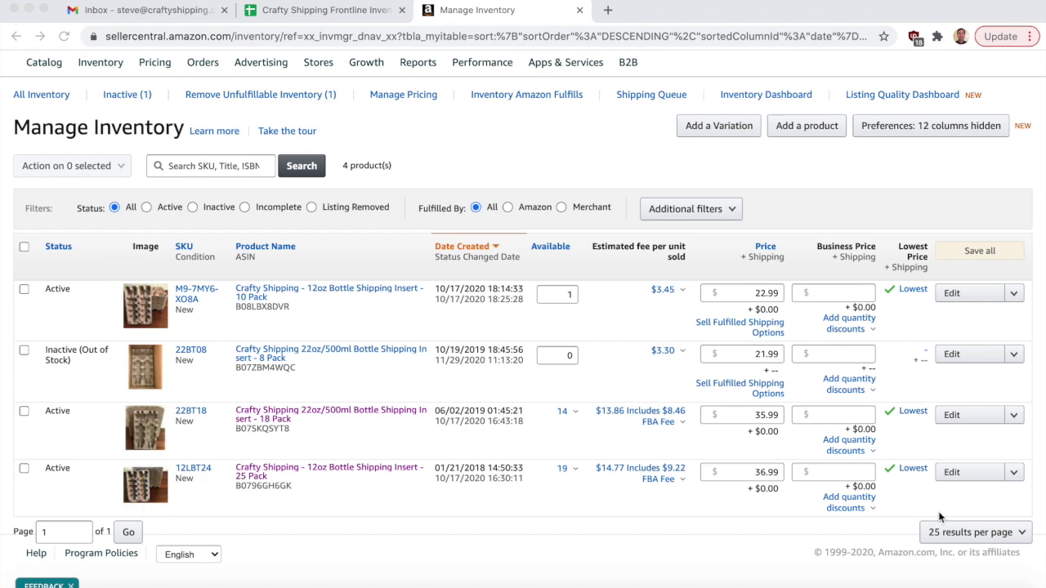
Start a Send/Replenish Inventory shipment for the 12oz Bottle Shipping Insert - 25 Pack (SKU 12LBT24)
left_click(1013, 476)
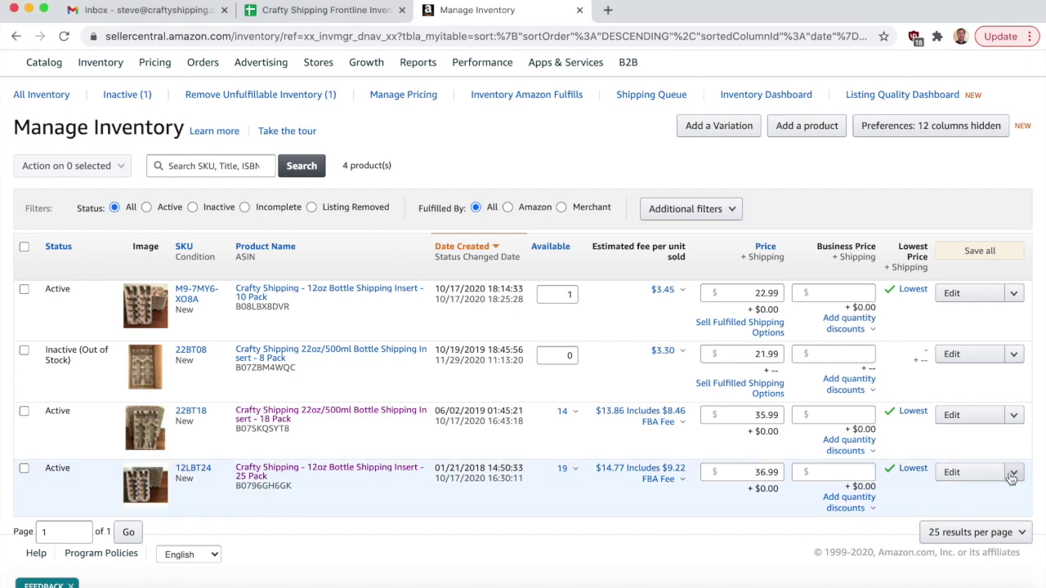
left_click(1013, 476)
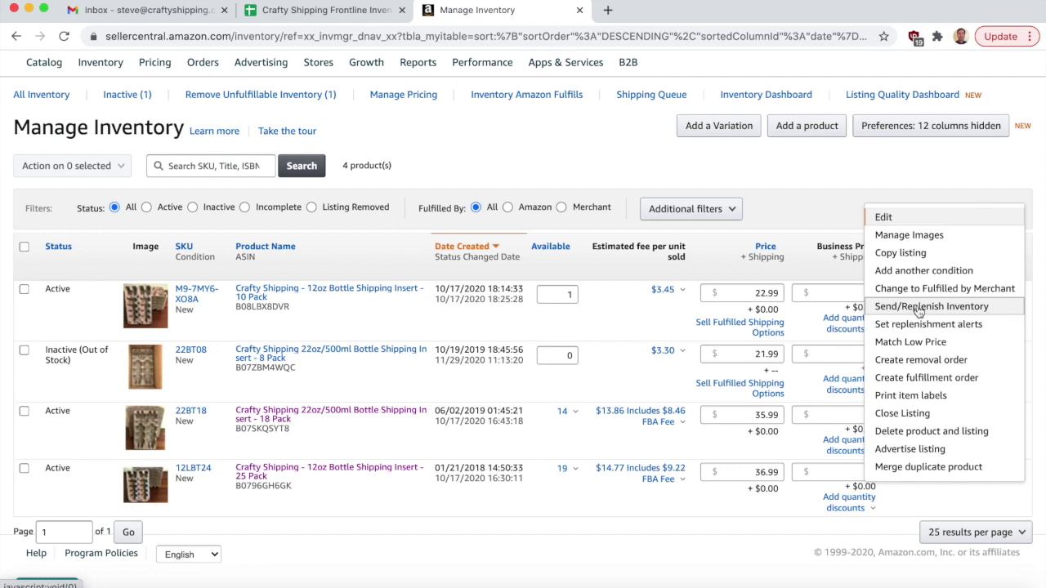
left_click(917, 309)
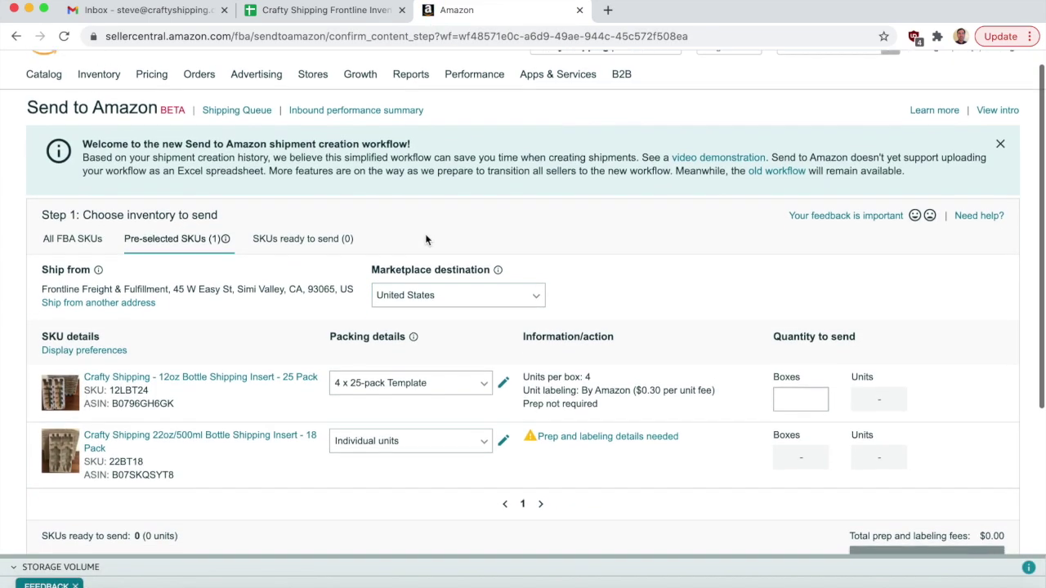
Review the inventory selection step, including the ship-from address, marketplace destination, packing details and quantity fields for the listed SKUs
scroll(426, 239, "down", 1)
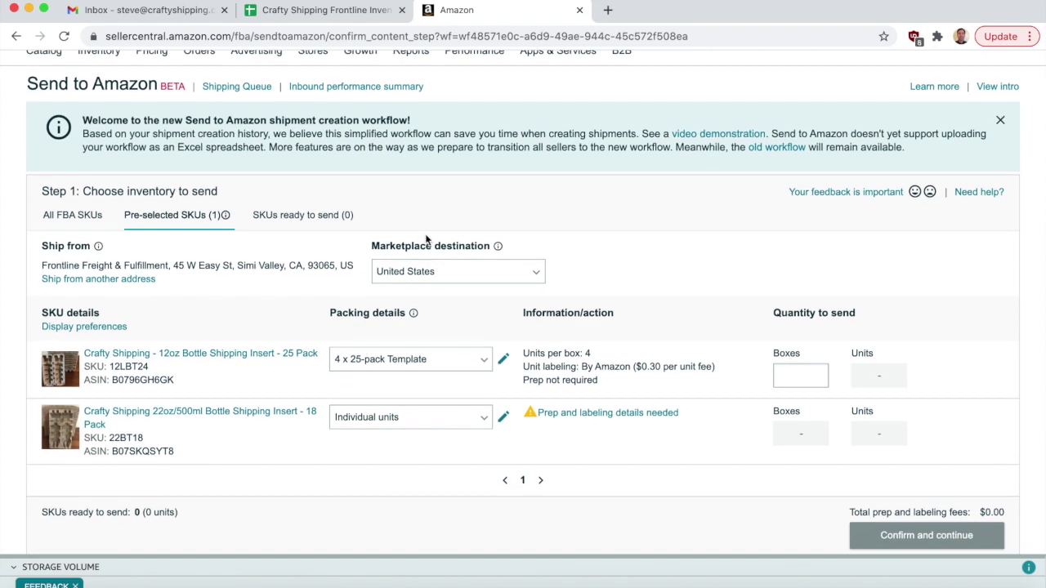
mouse_move(419, 251)
scroll(655, 254, "down", 2)
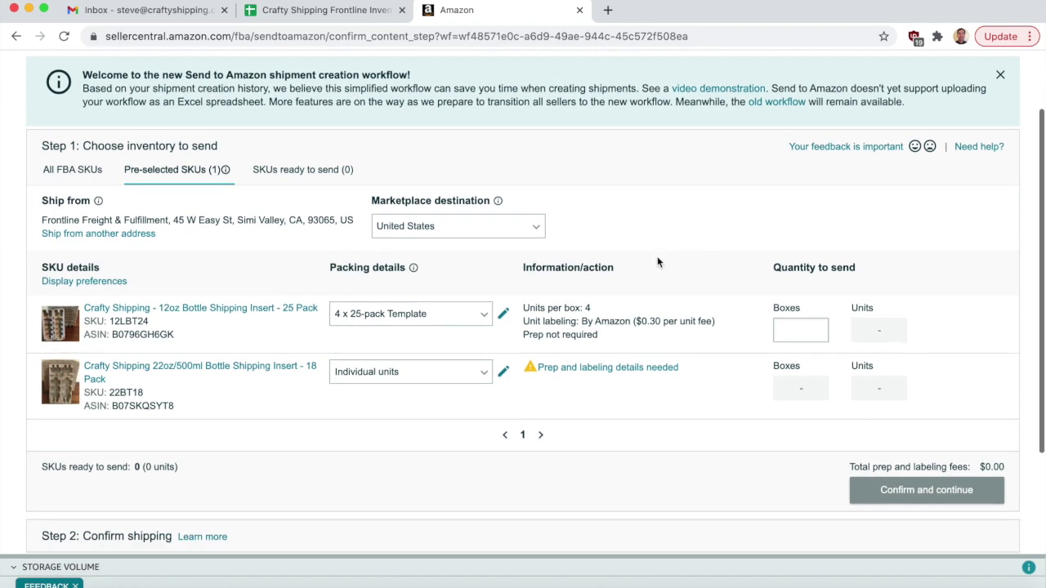
scroll(657, 258, "up", 1)
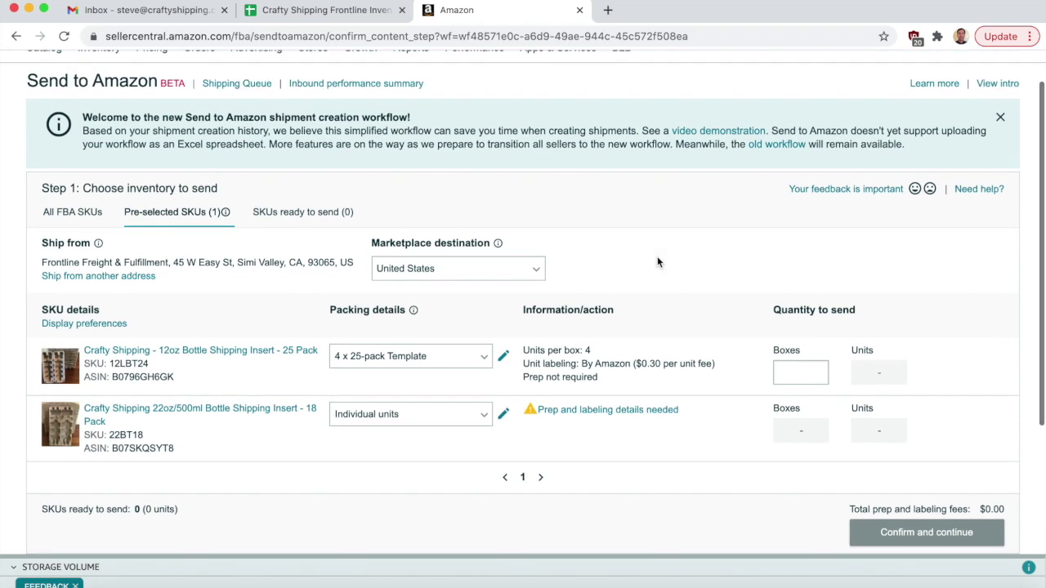
scroll(657, 257, "down", 2)
scroll(657, 258, "down", 1)
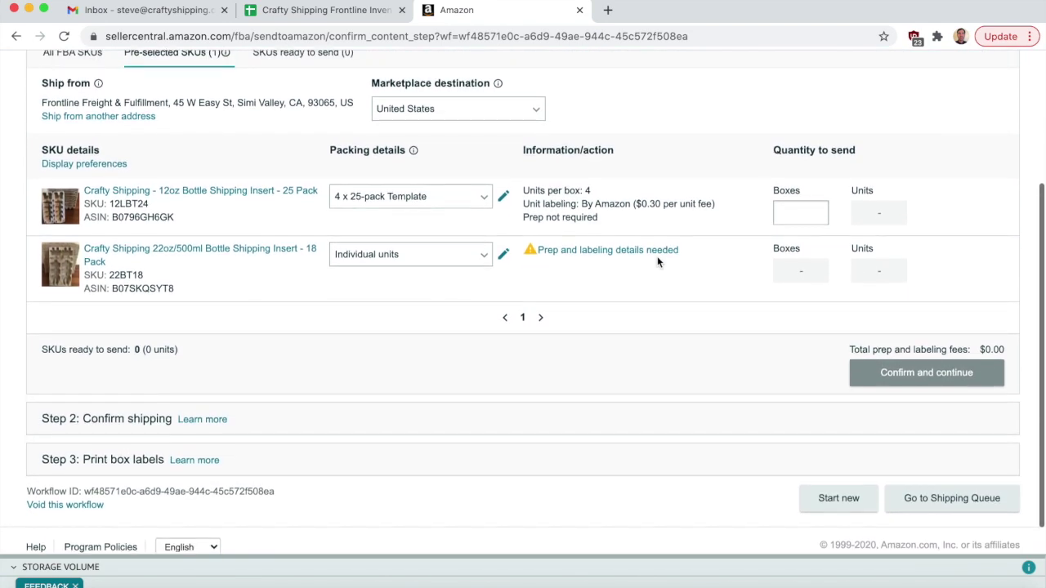
scroll(658, 262, "up", 2)
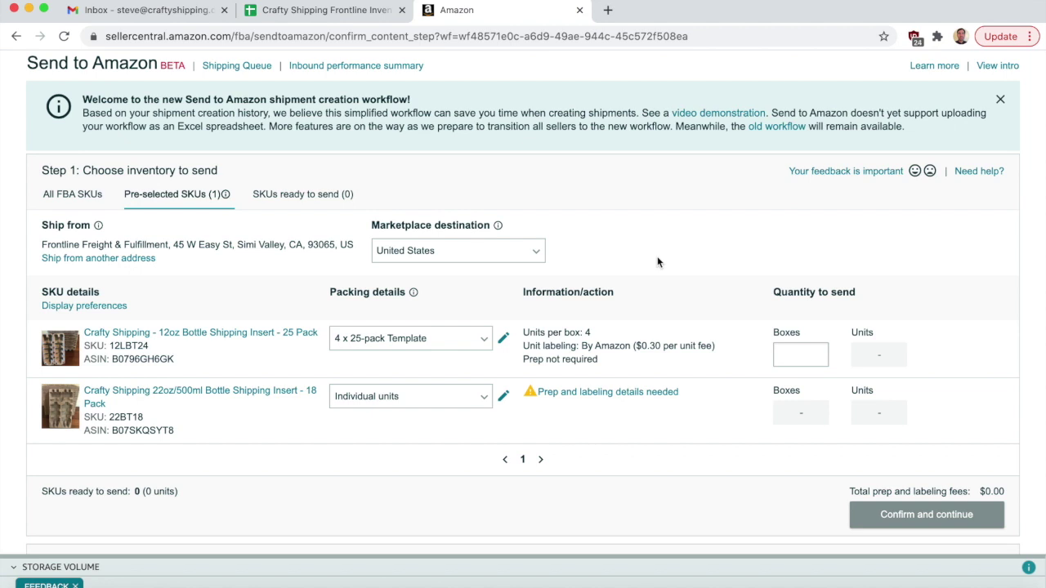
scroll(658, 261, "down", 1)
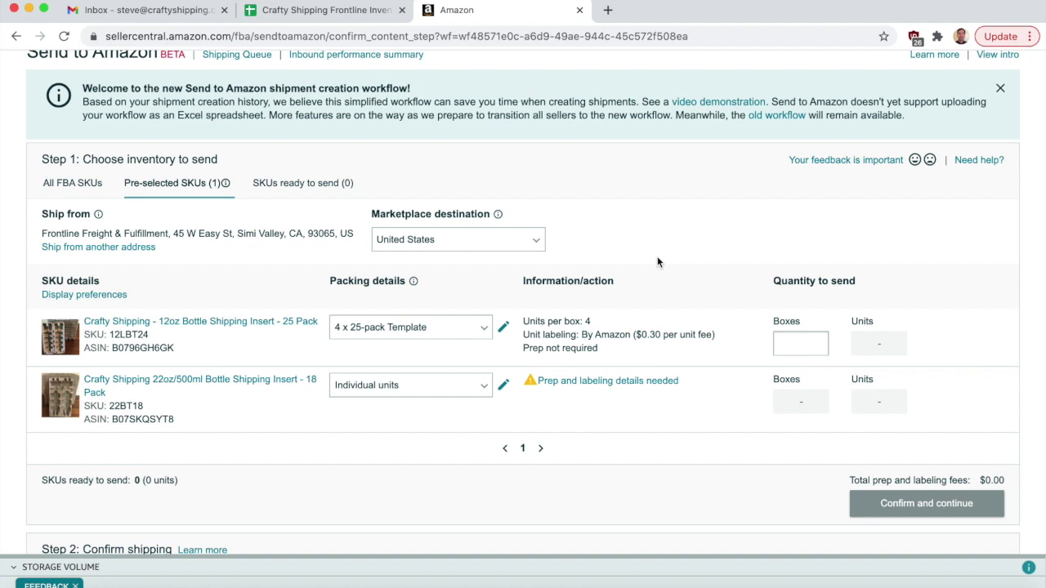
scroll(657, 261, "down", 2)
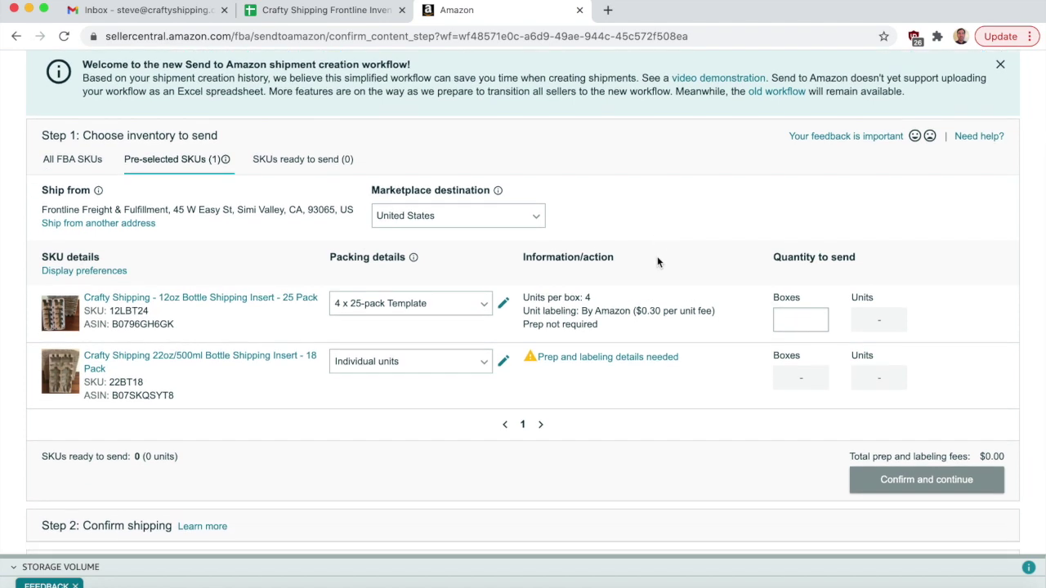
scroll(658, 261, "down", 2)
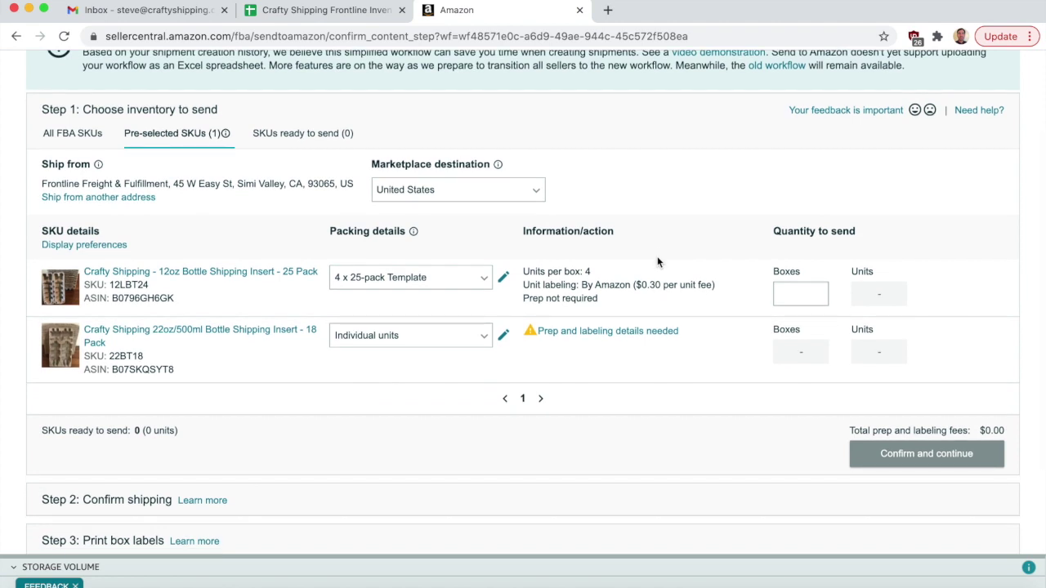
scroll(657, 262, "down", 1)
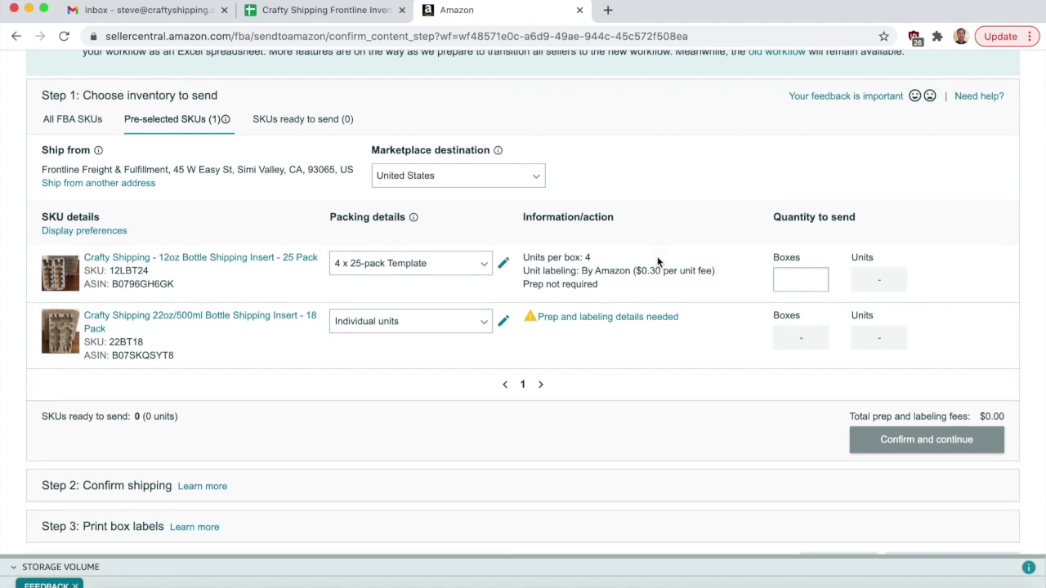
scroll(658, 261, "down", 1)
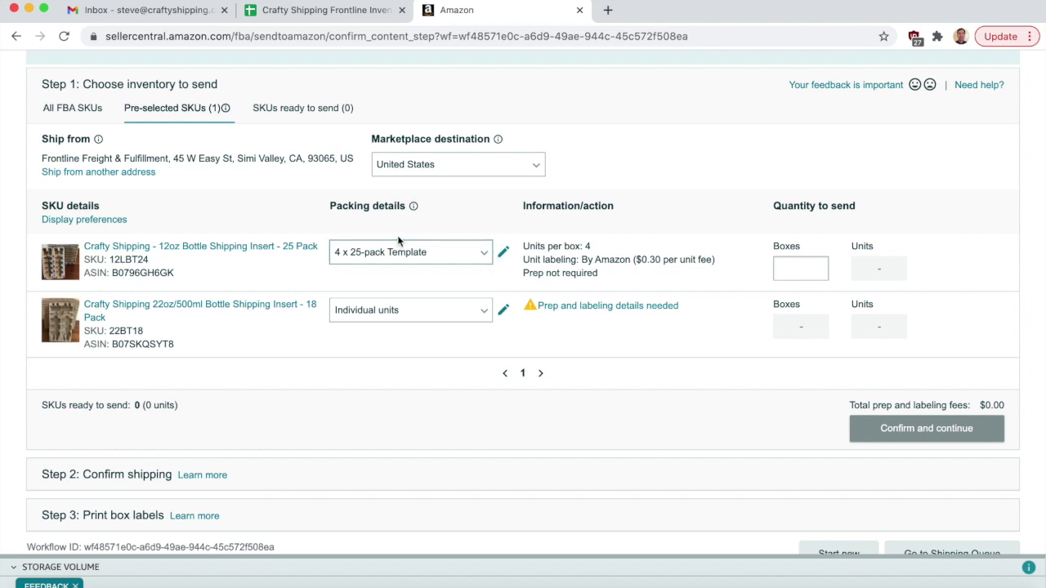
Keep the 4 x 25-pack Template for SKU 12LBT24, set its quantity to 10 boxes and mark it ready to send
left_click(483, 256)
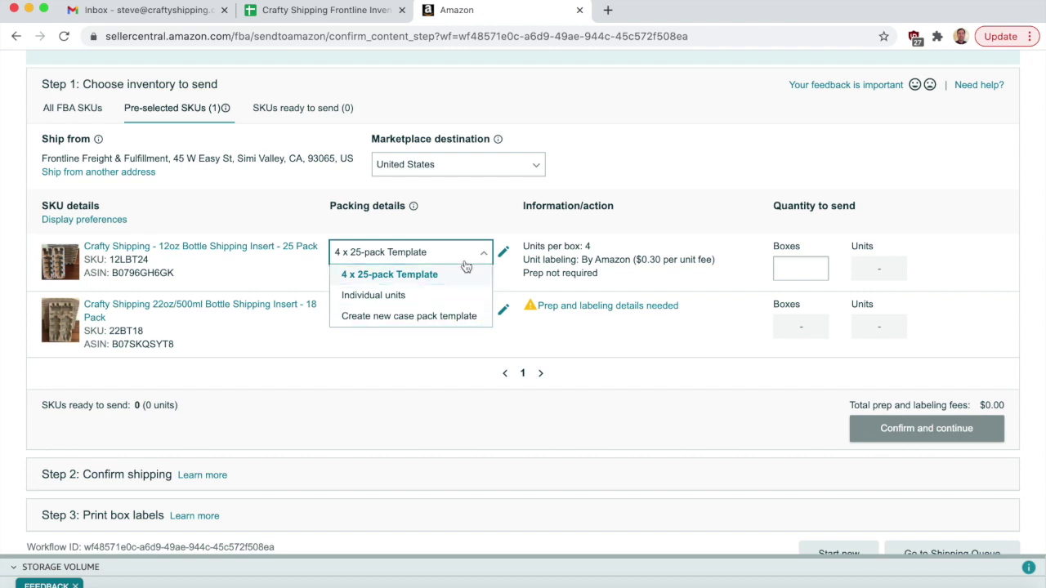
left_click(477, 256)
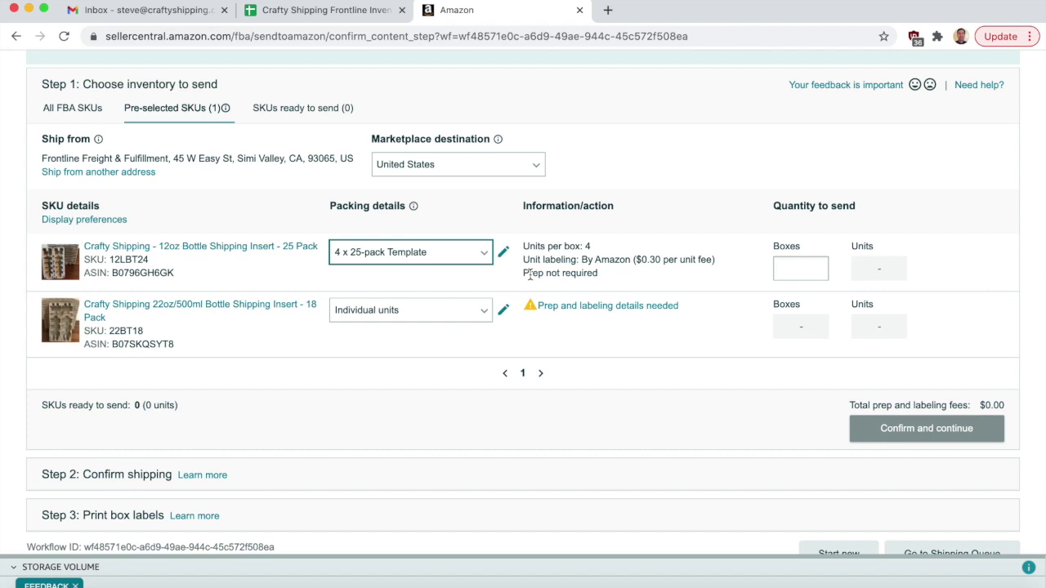
left_click(789, 270)
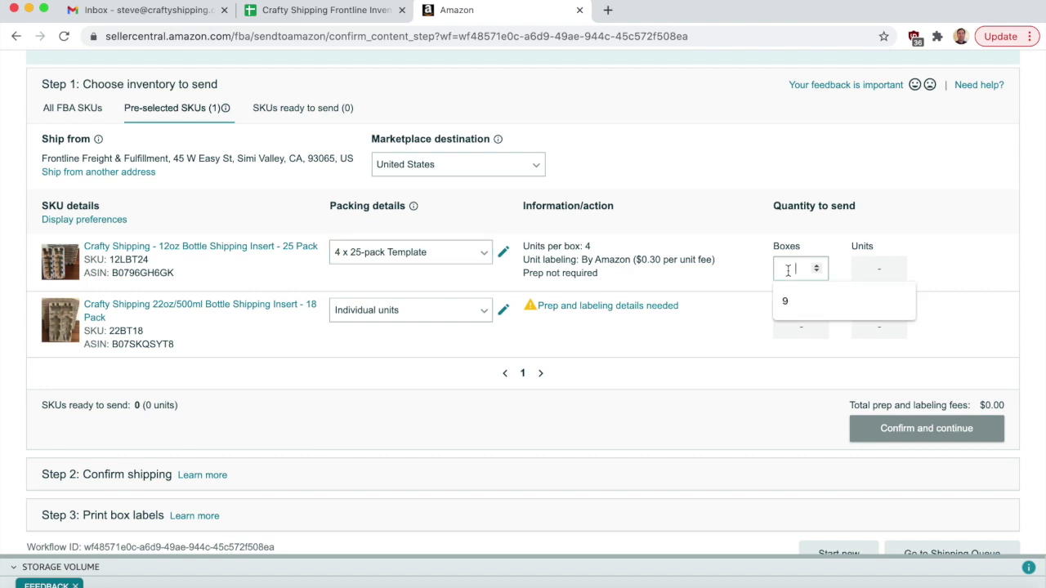
type("10")
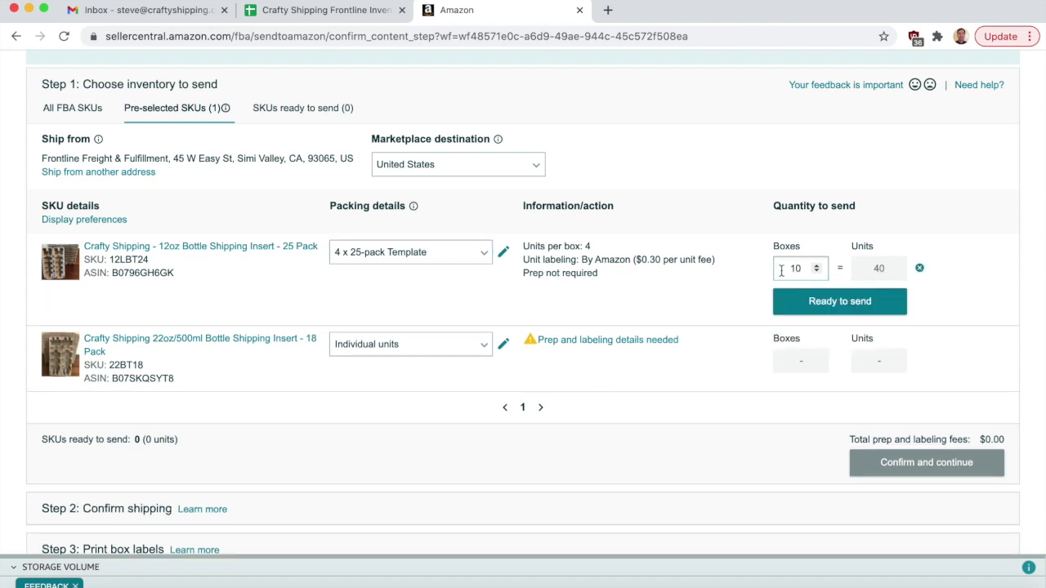
scroll(738, 290, "down", 1)
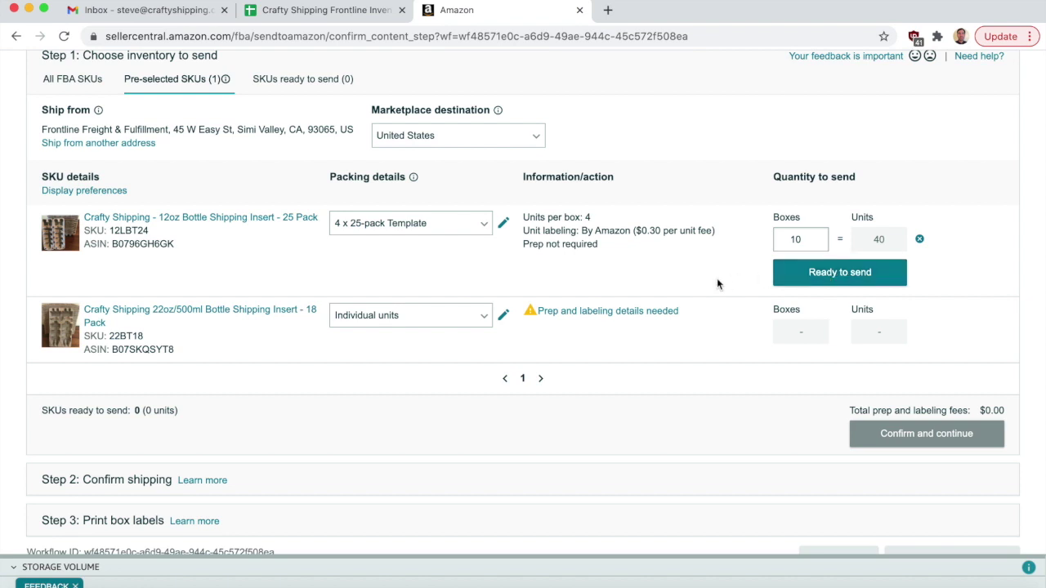
scroll(716, 278, "down", 1)
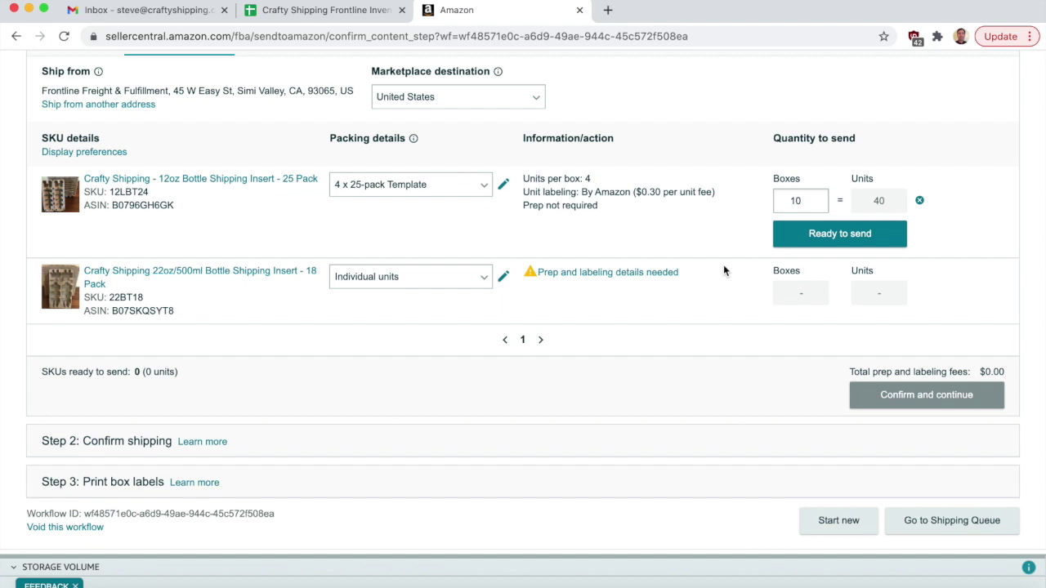
left_click(845, 238)
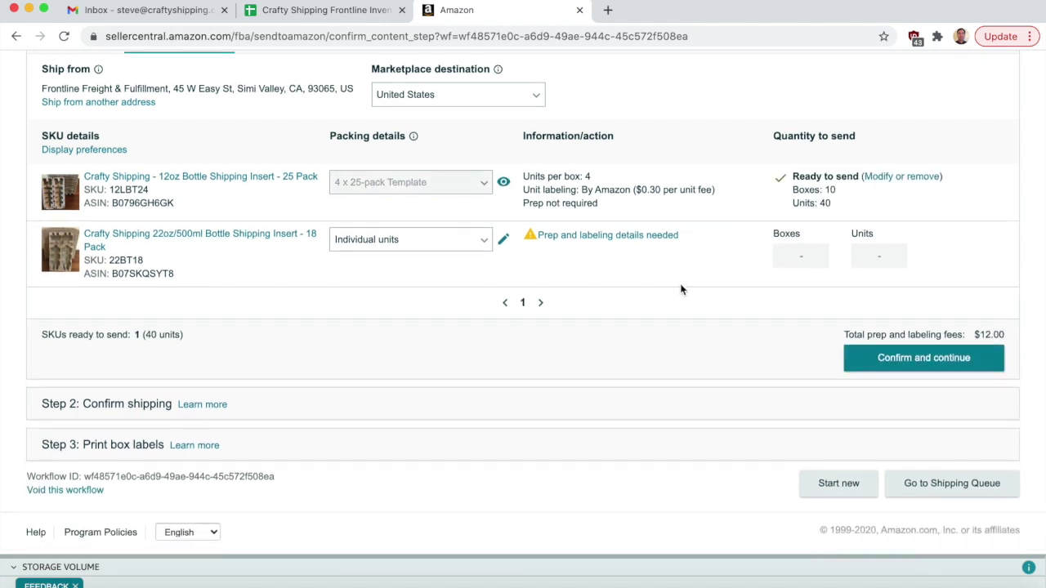
Check the prep and labeling fees and the remaining SKU, and confirm the inventory to send to continue to shipping
scroll(682, 289, "down", 1)
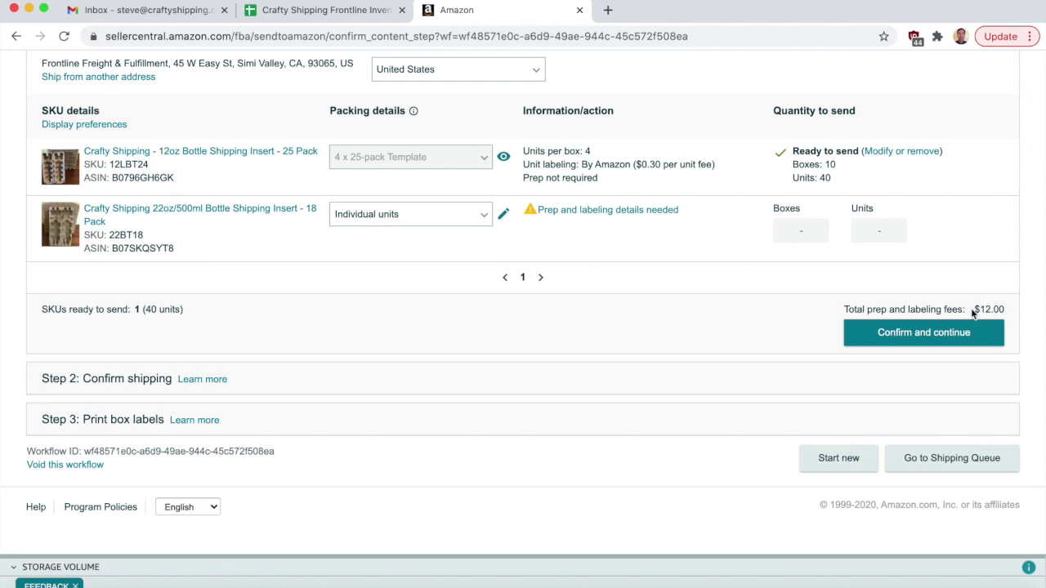
scroll(836, 302, "down", 1)
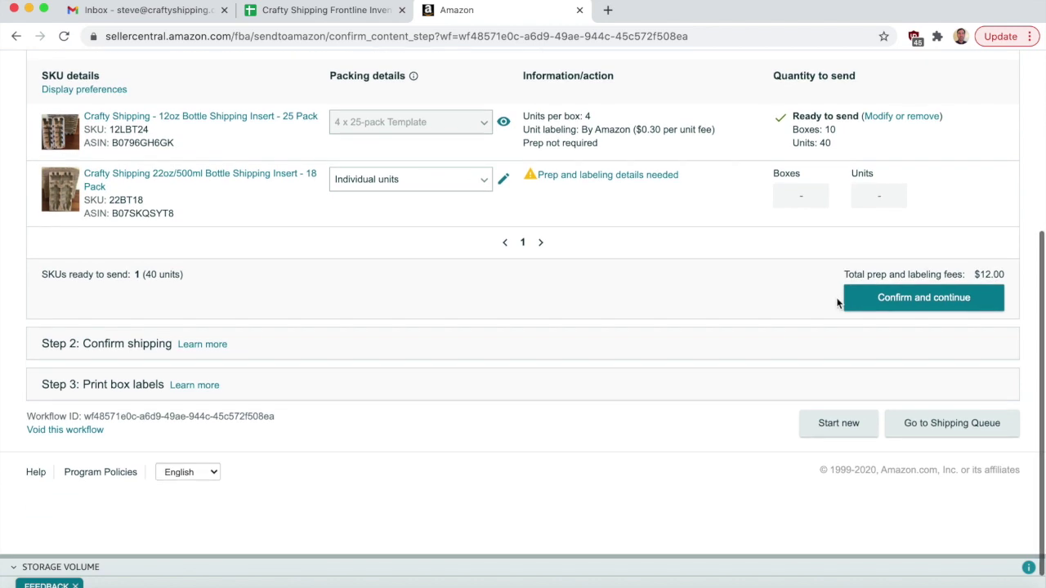
scroll(755, 283, "down", 1)
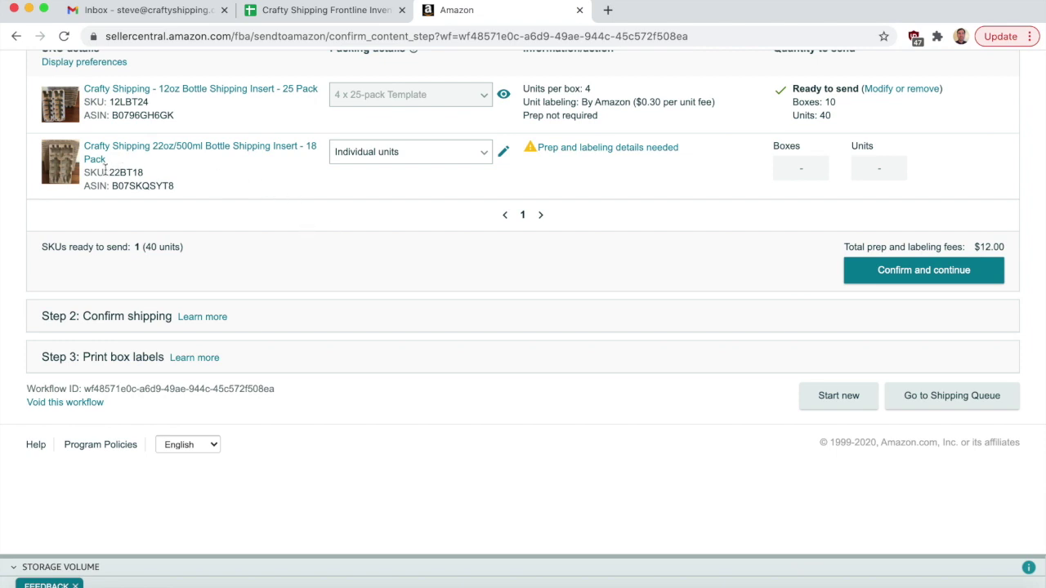
scroll(229, 183, "up", 1)
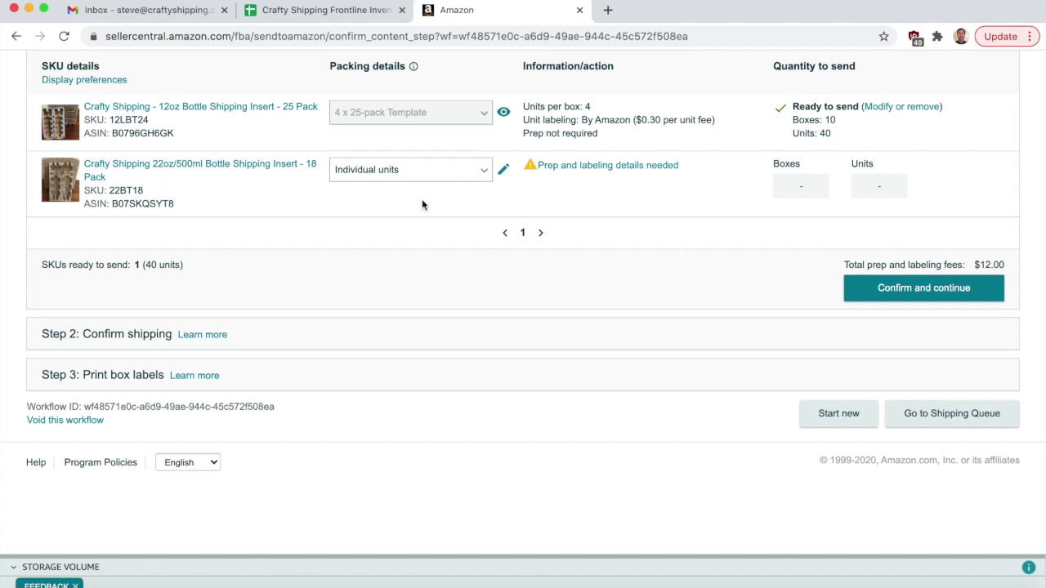
scroll(449, 247, "down", 1)
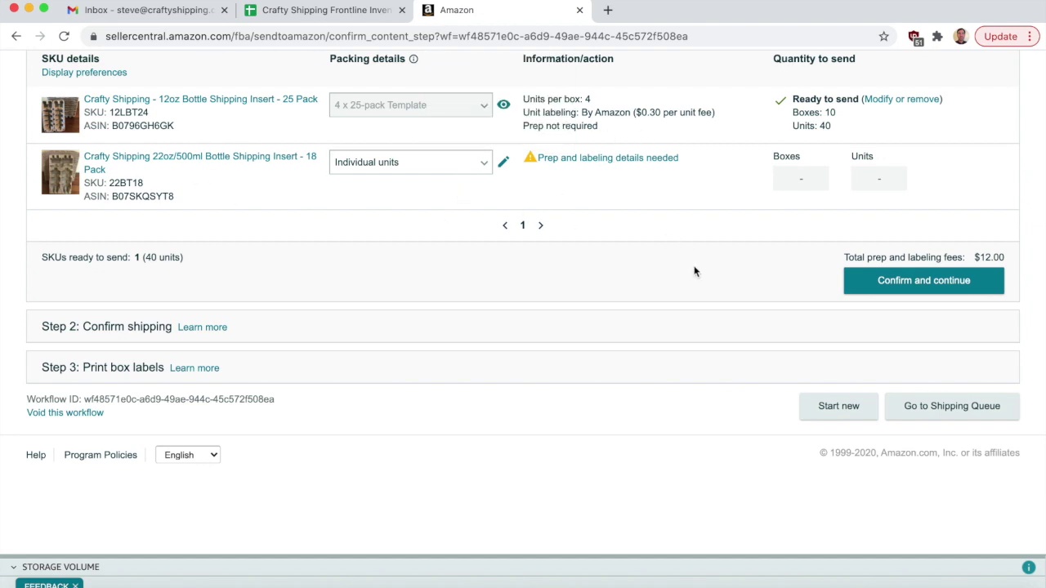
scroll(694, 272, "down", 1)
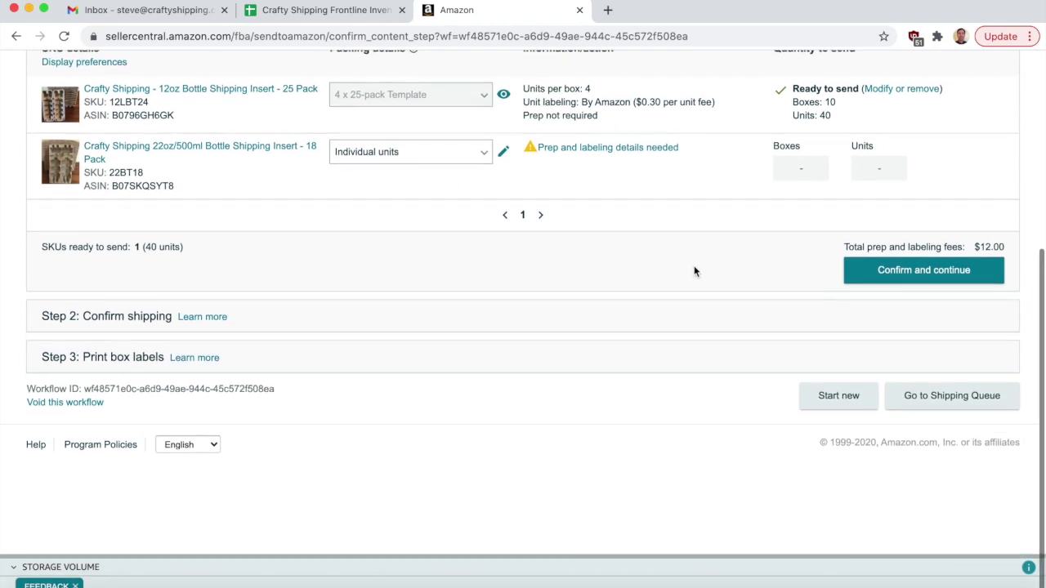
left_click(862, 272)
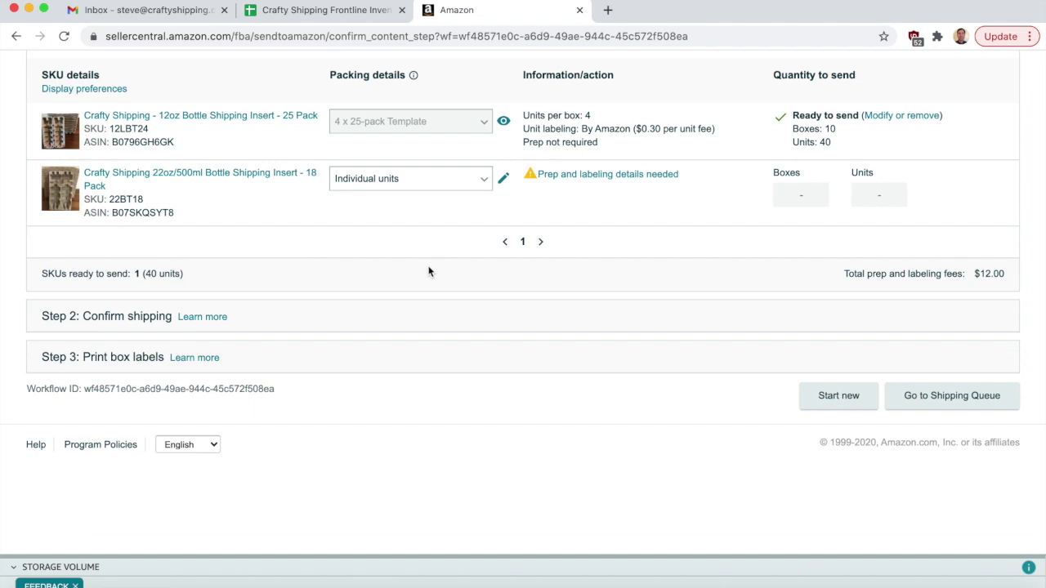
Set the shipment's ship date to 04/01/2021
scroll(482, 378, "down", 2)
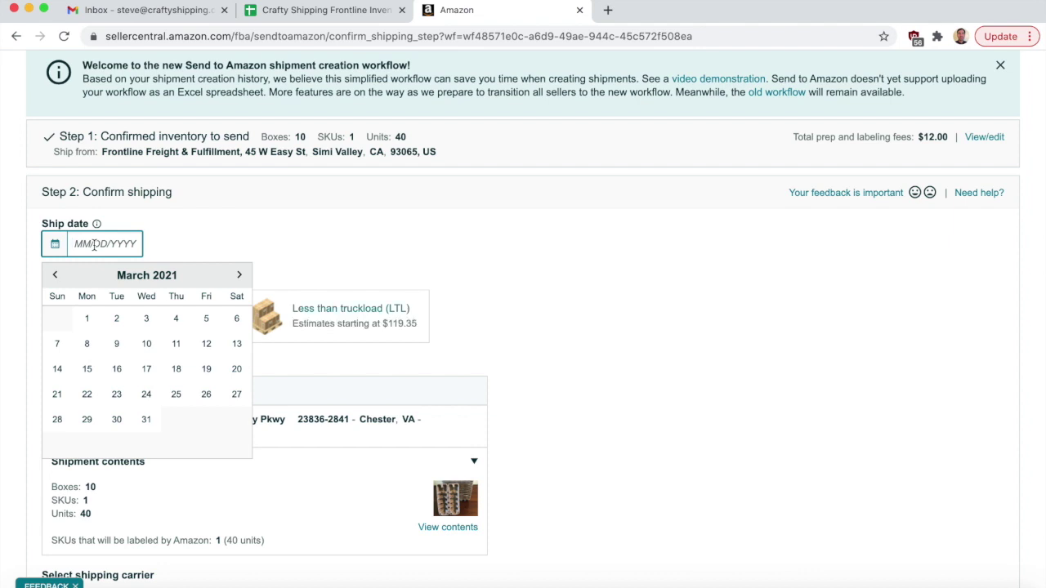
left_click(239, 277)
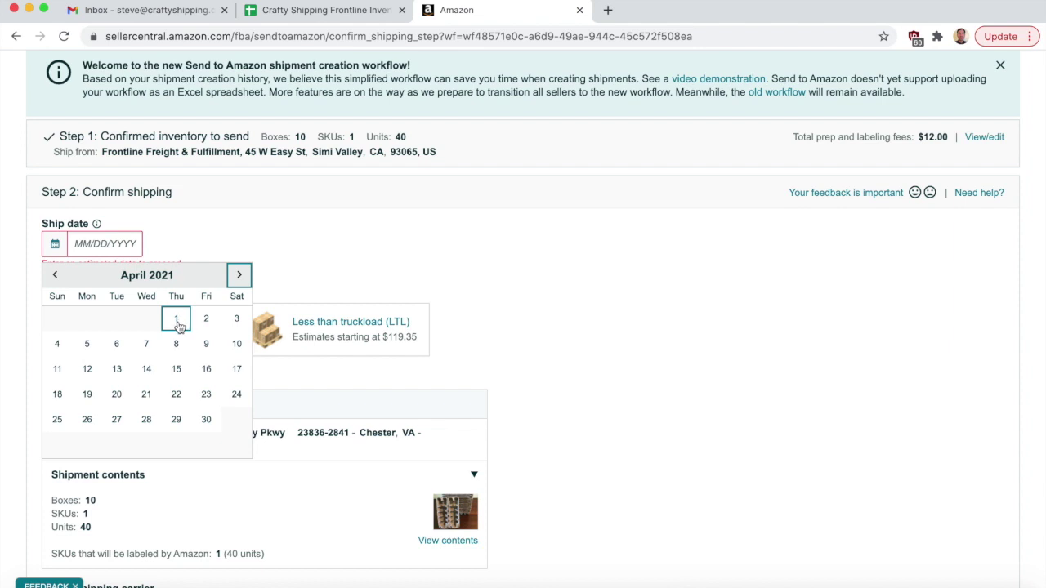
left_click(177, 321)
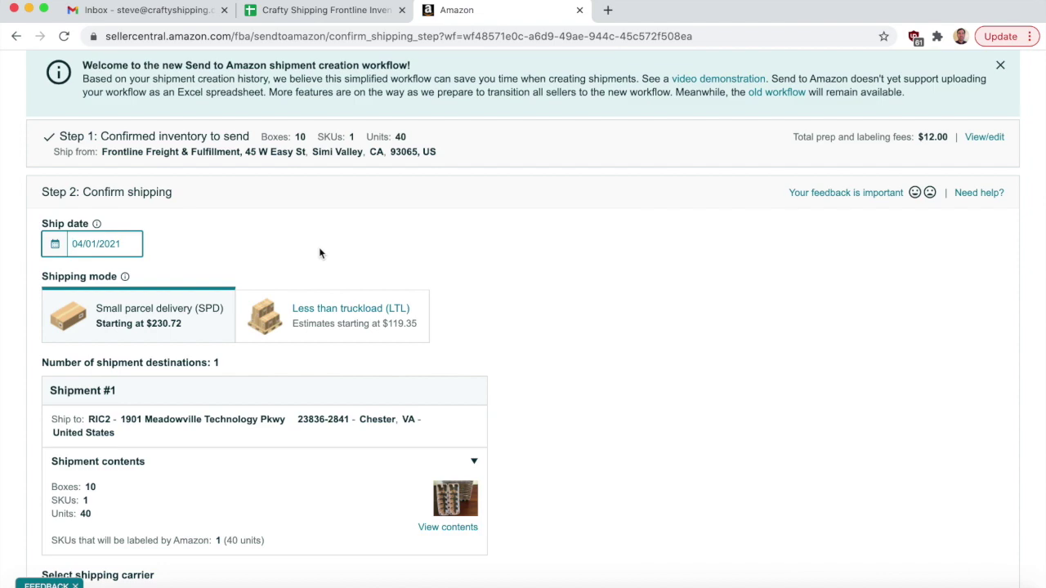
Review the shipment destination and carrier details, and switch the shipping mode to Less than truckload (LTL)
scroll(319, 254, "down", 1)
scroll(319, 253, "up", 3)
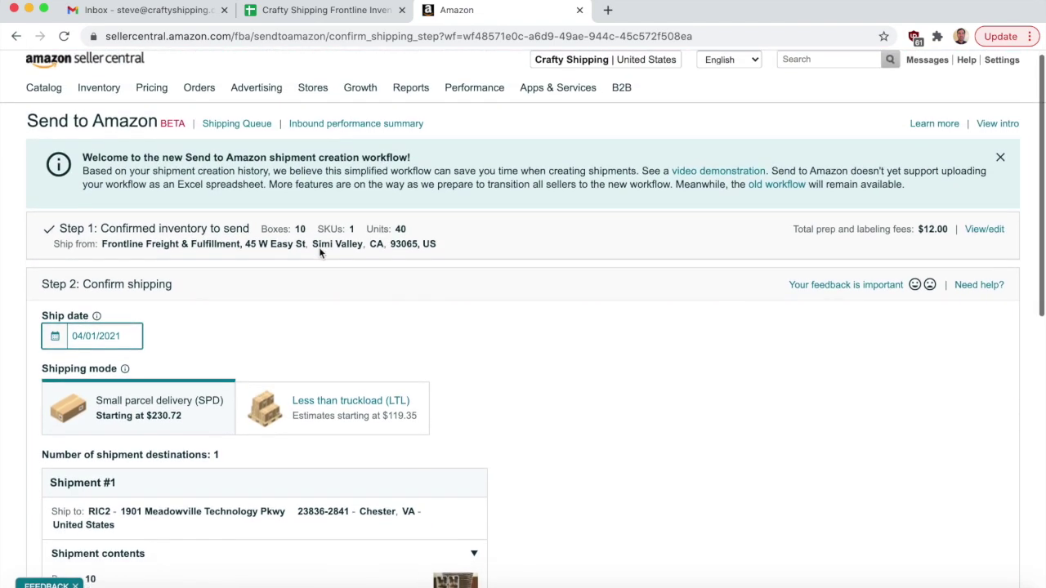
scroll(319, 252, "down", 5)
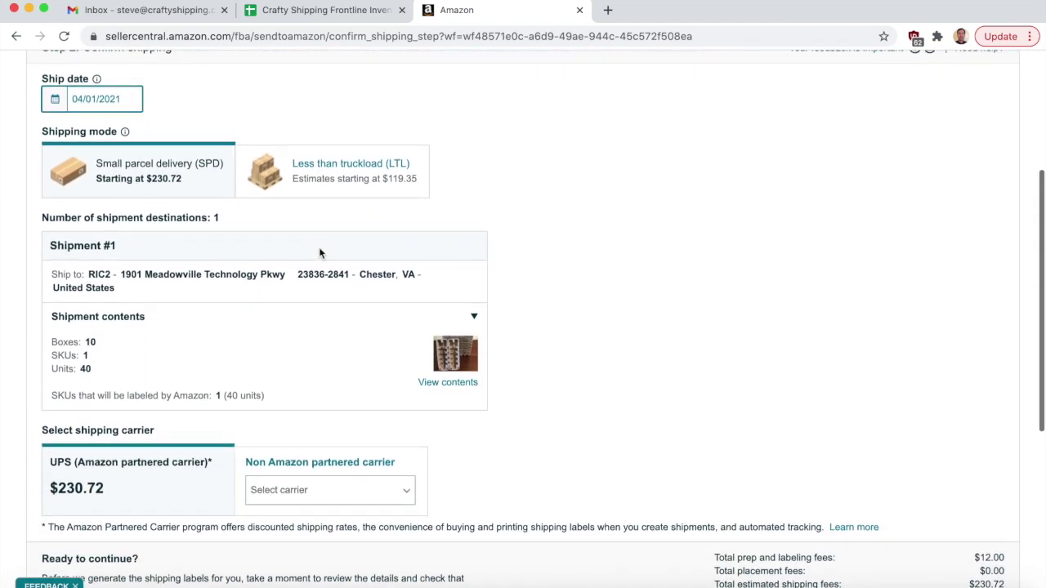
scroll(239, 385, "down", 1)
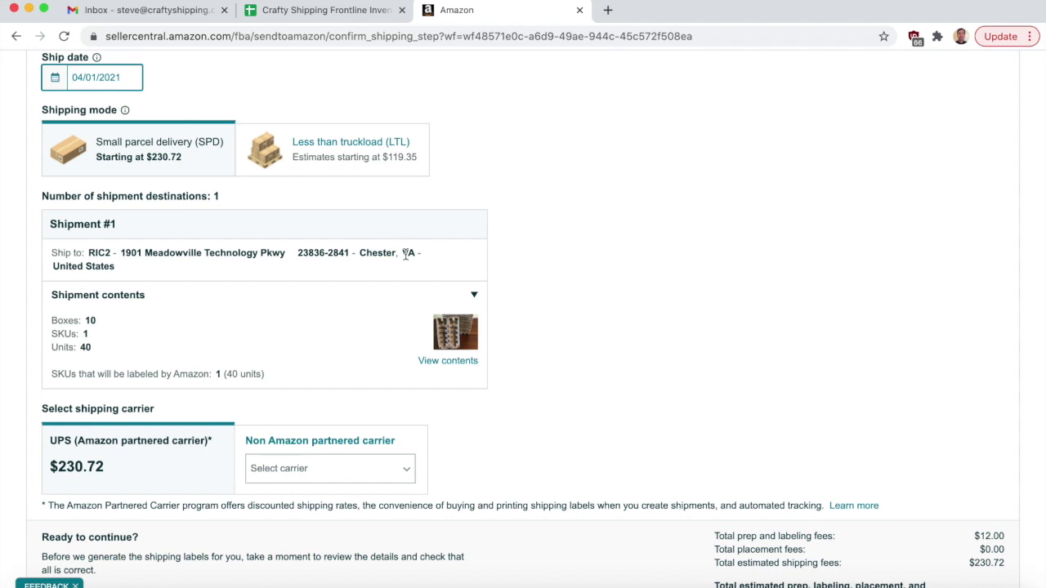
left_click(353, 157)
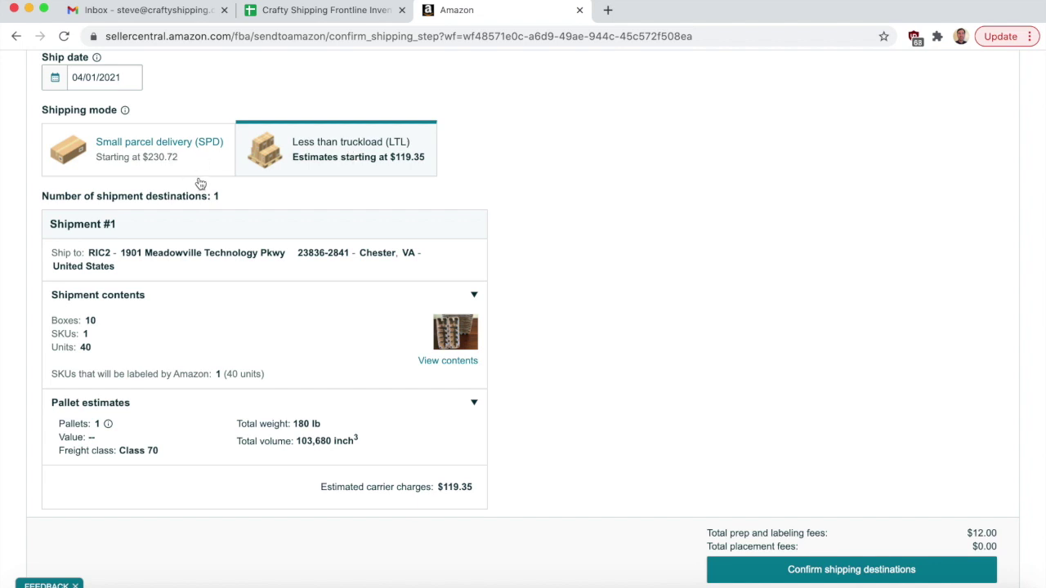
scroll(267, 273, "down", 1)
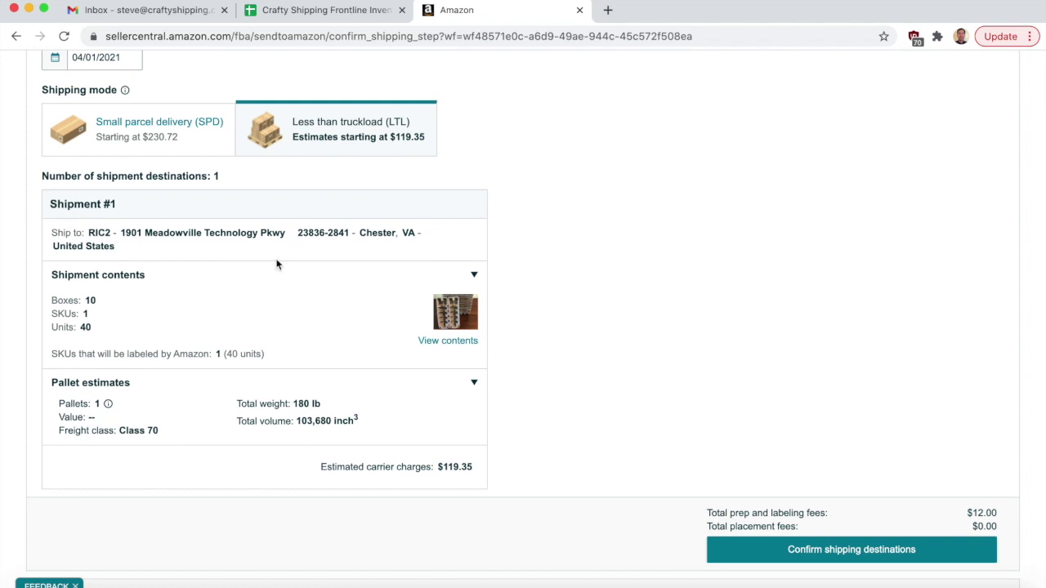
Compare the small parcel and LTL shipping modes, and review the LTL pallet estimates and carrier charges
scroll(277, 264, "down", 1)
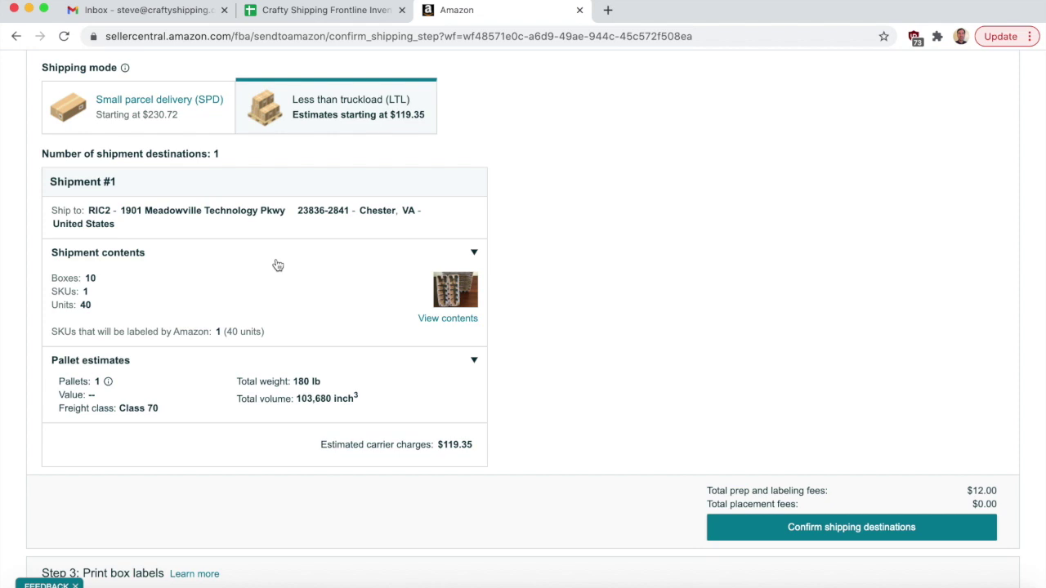
left_click(157, 101)
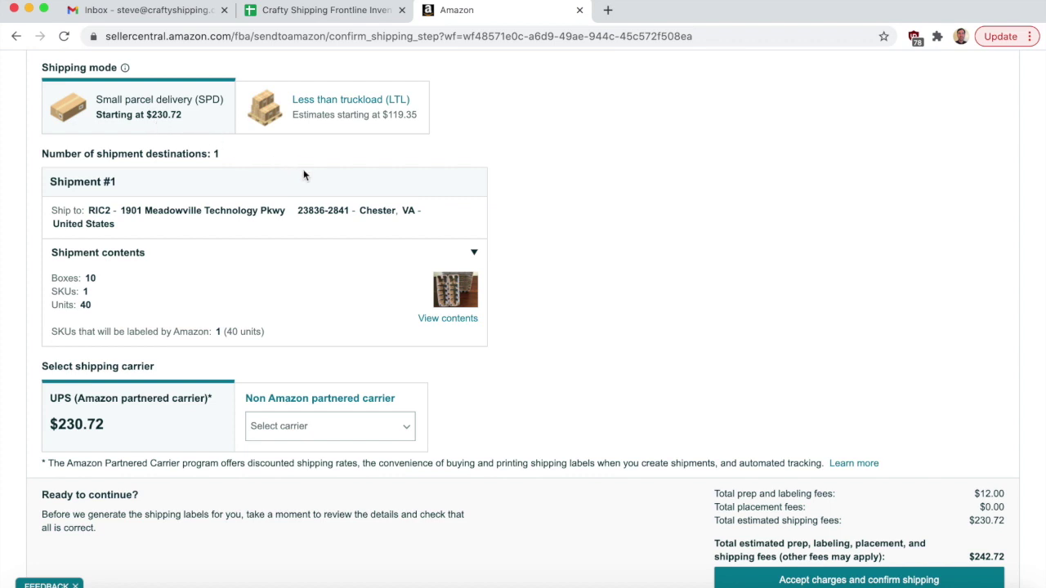
left_click(331, 123)
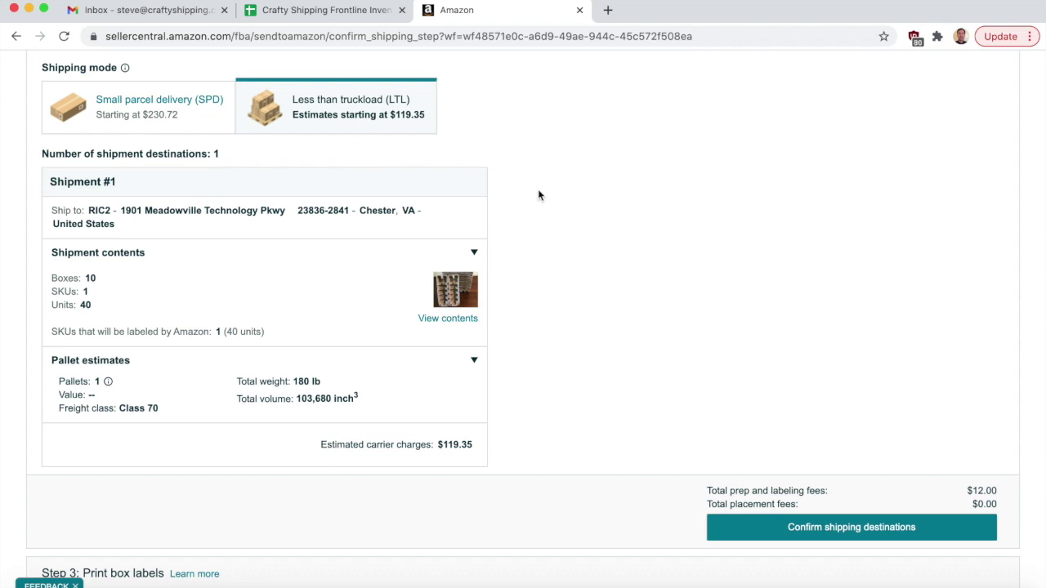
scroll(539, 196, "down", 1)
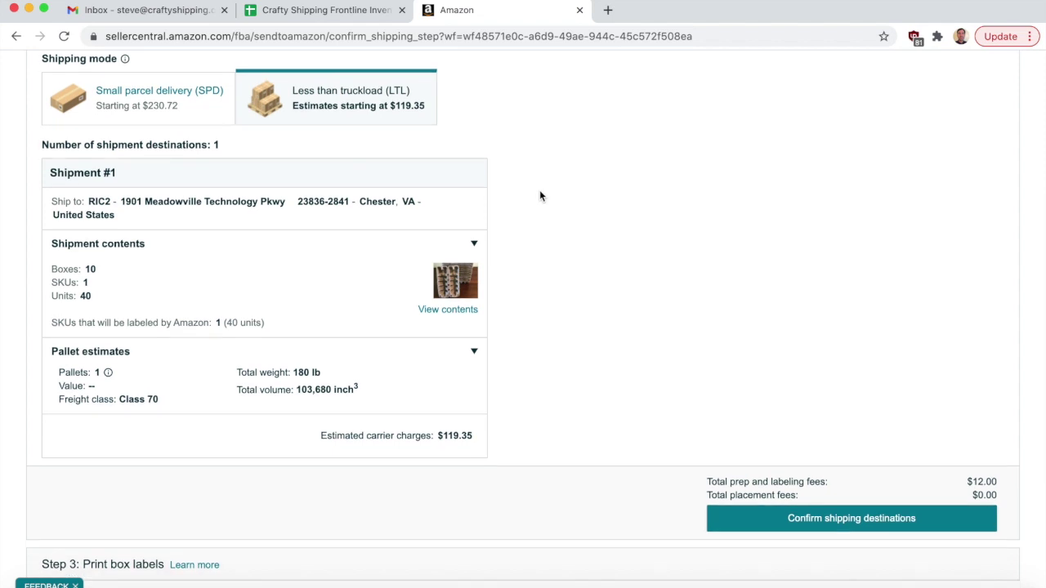
scroll(539, 196, "down", 1)
scroll(539, 196, "up", 1)
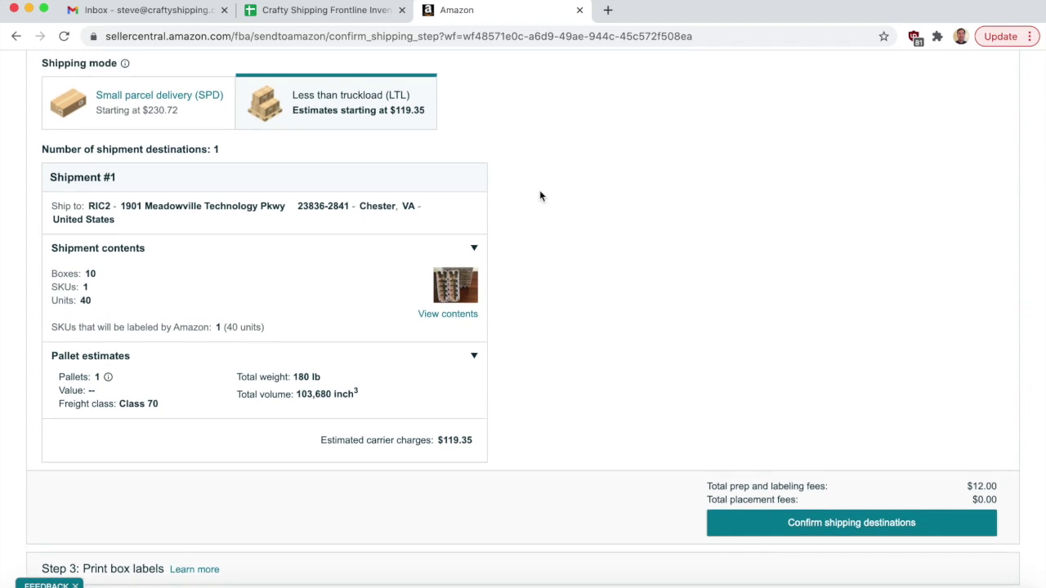
scroll(539, 196, "up", 1)
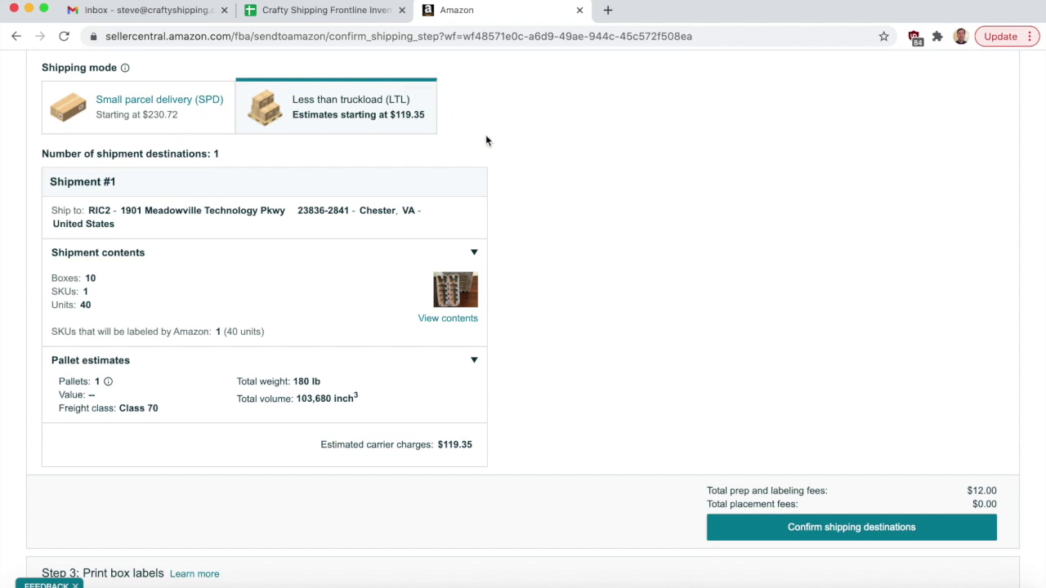
Switch the shipping mode to Small parcel delivery (SPD) and review its carrier options and total estimated fees
left_click(189, 125)
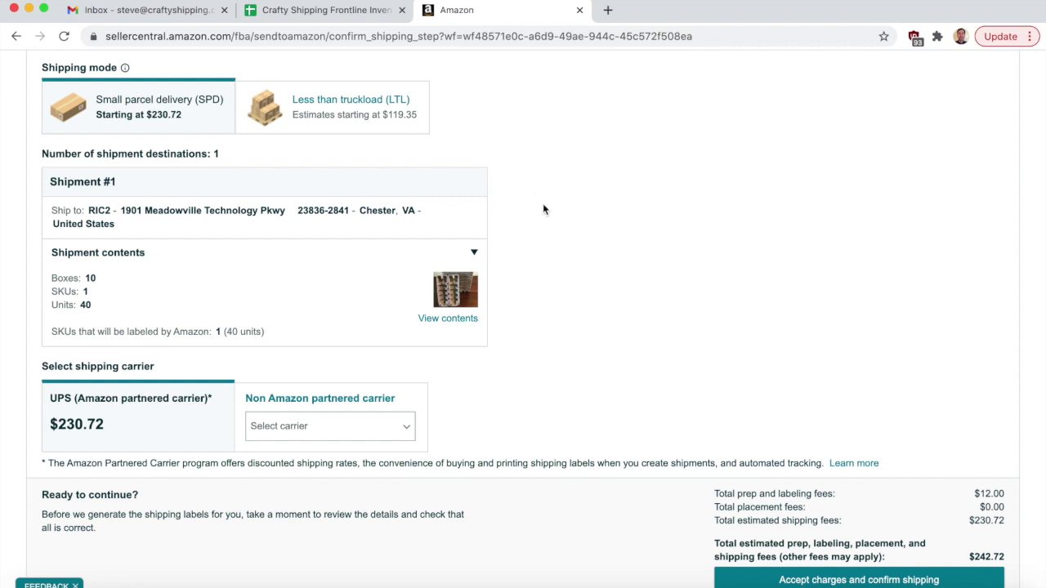
scroll(545, 215, "down", 1)
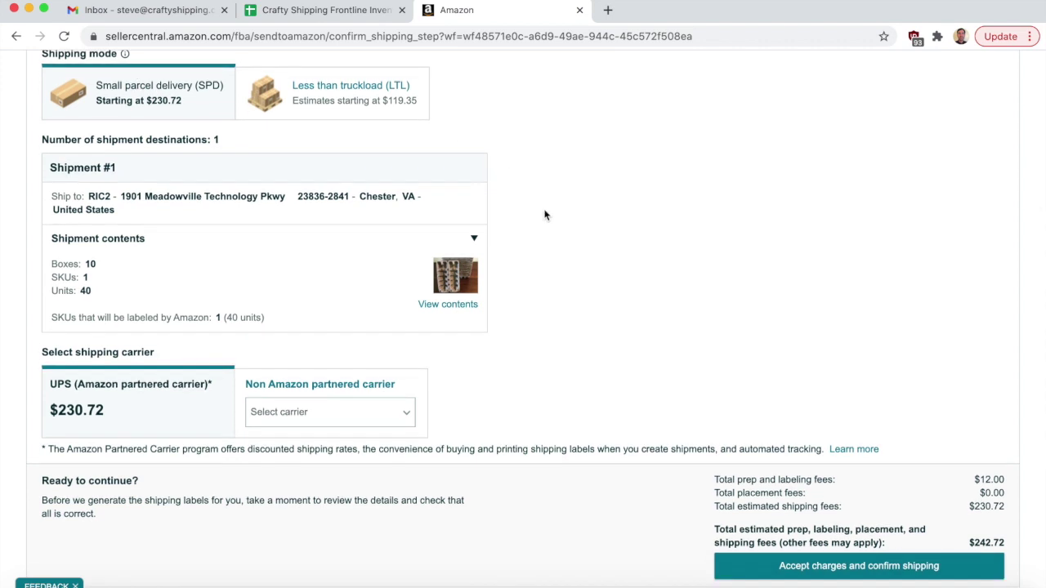
scroll(545, 215, "down", 1)
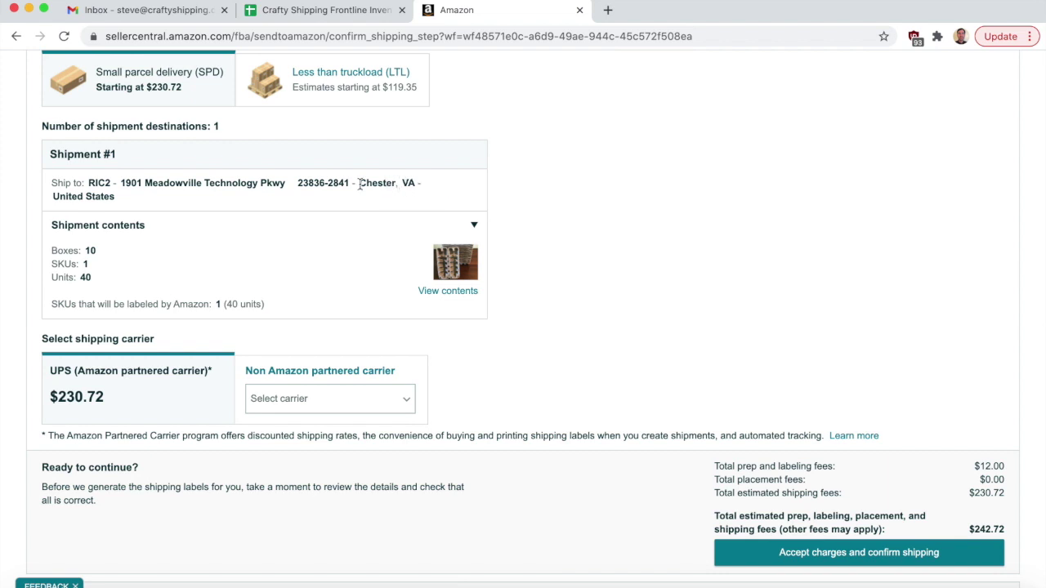
scroll(584, 223, "down", 3)
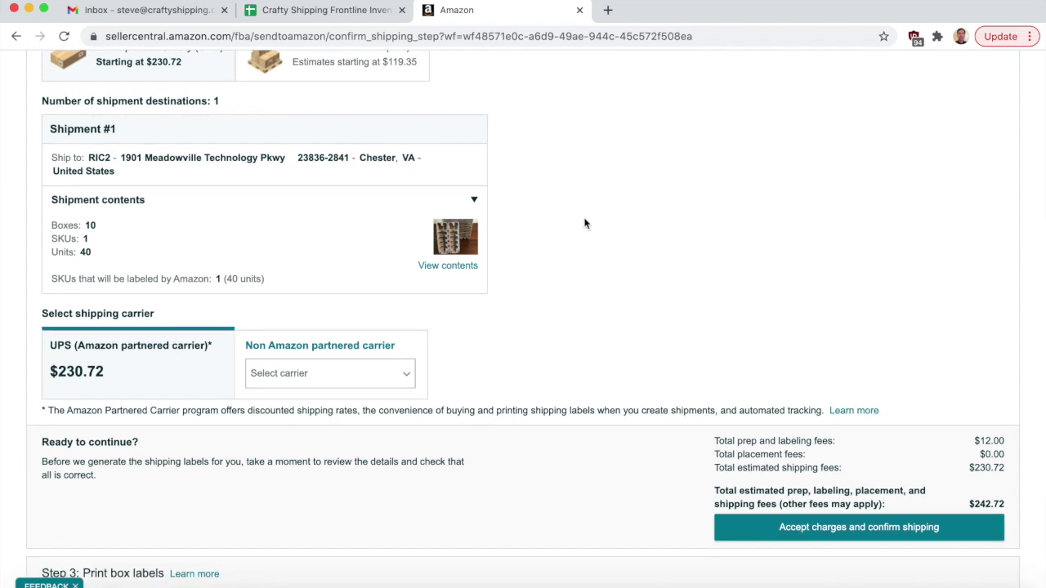
scroll(585, 223, "down", 1)
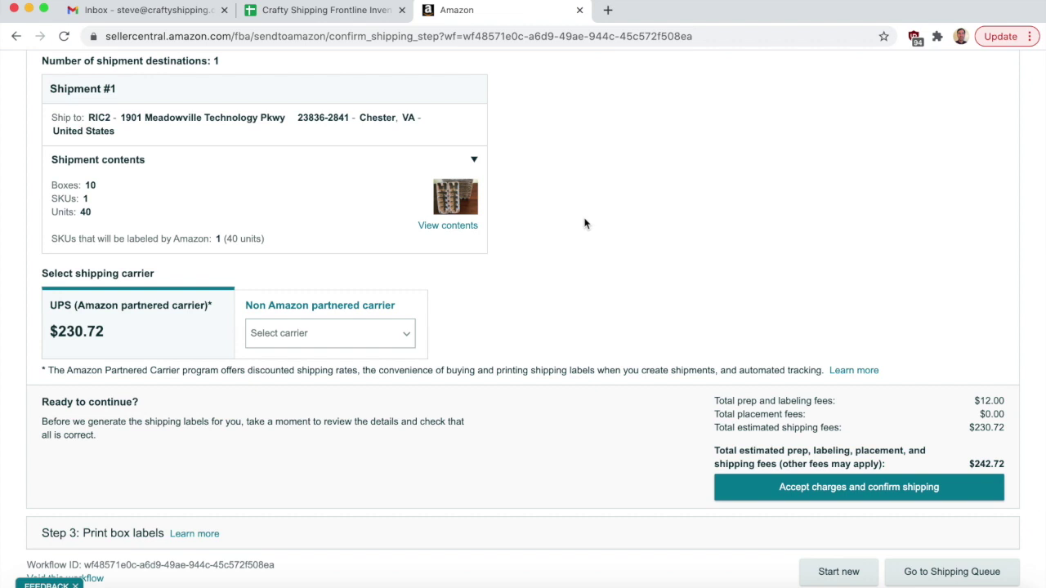
scroll(585, 223, "down", 1)
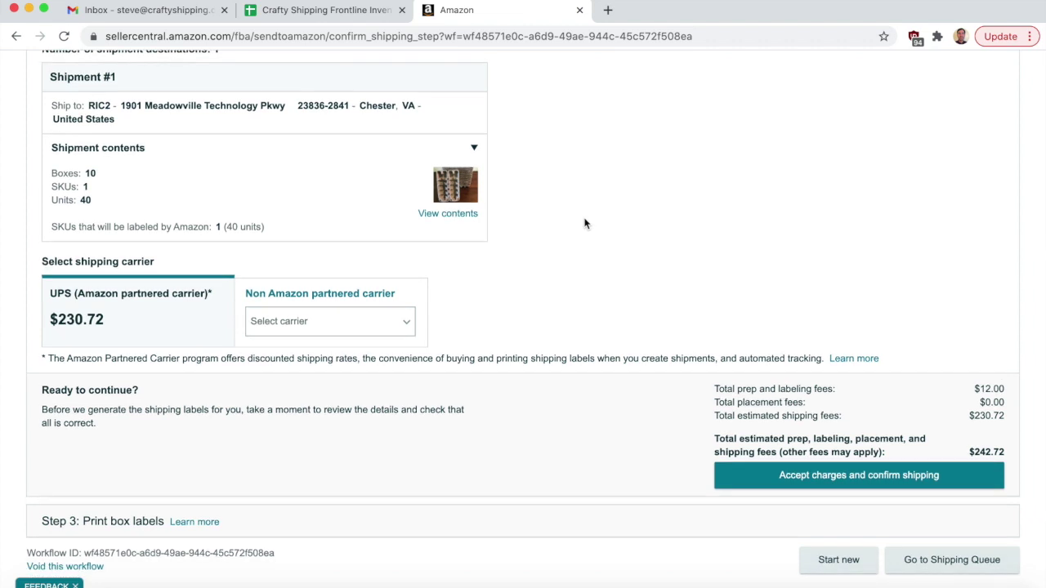
scroll(583, 222, "down", 1)
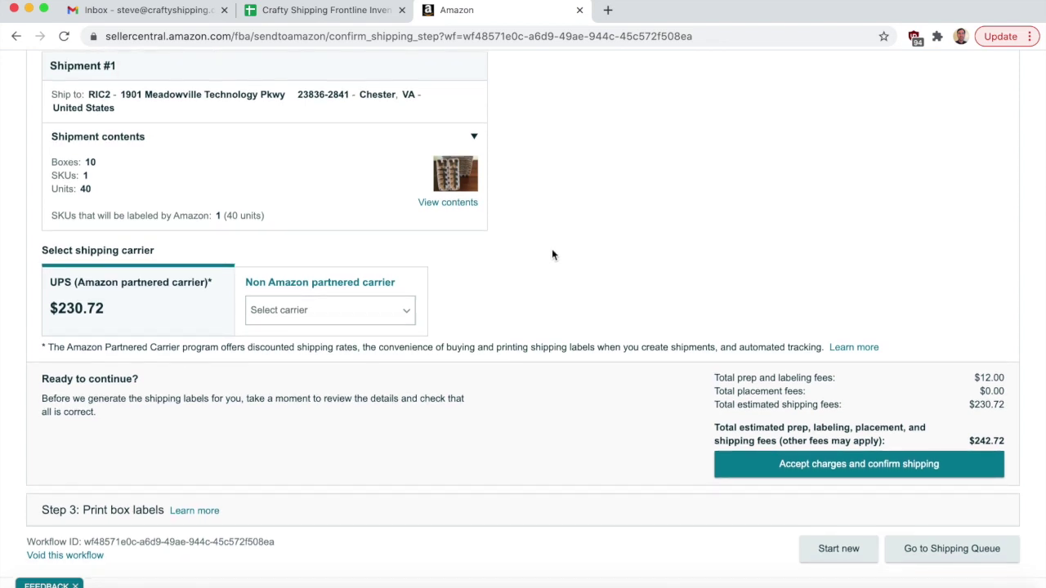
scroll(553, 254, "down", 5)
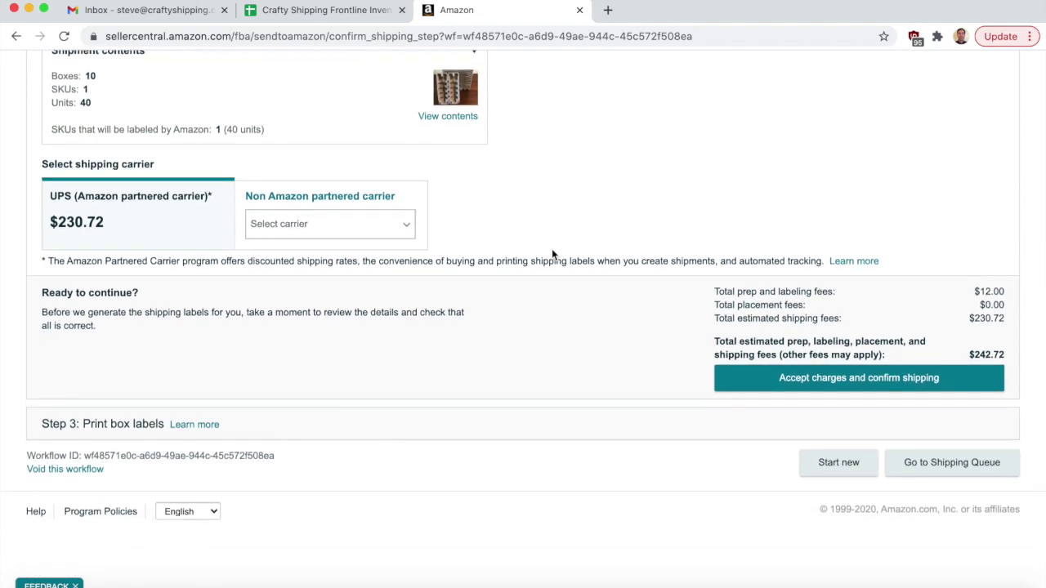
scroll(552, 253, "down", 1)
scroll(552, 255, "down", 2)
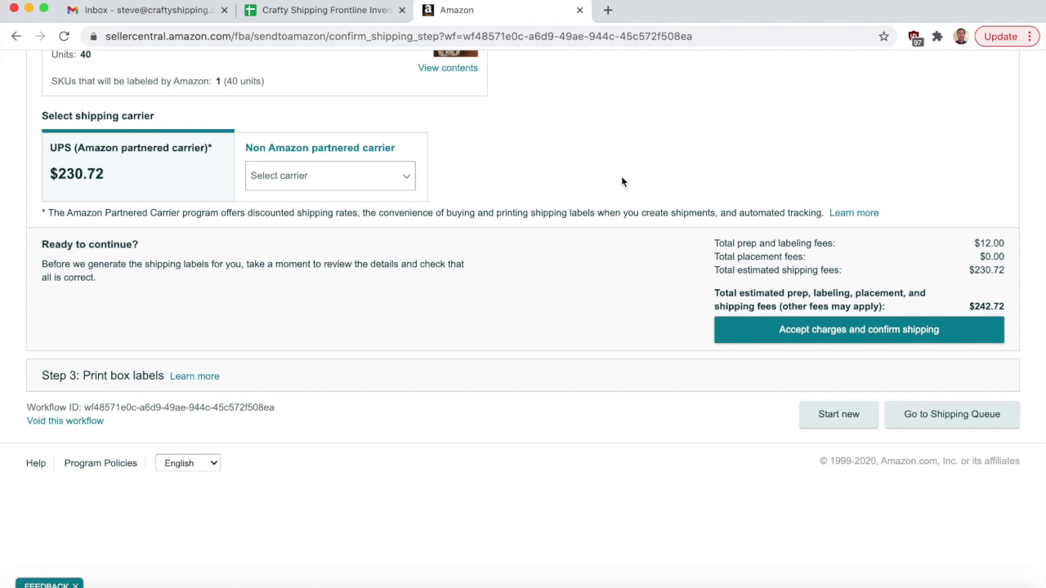
Check the Small parcel delivery shipment's destination, contents and UPS partnered carrier charge against the LTL estimate
scroll(608, 166, "up", 1)
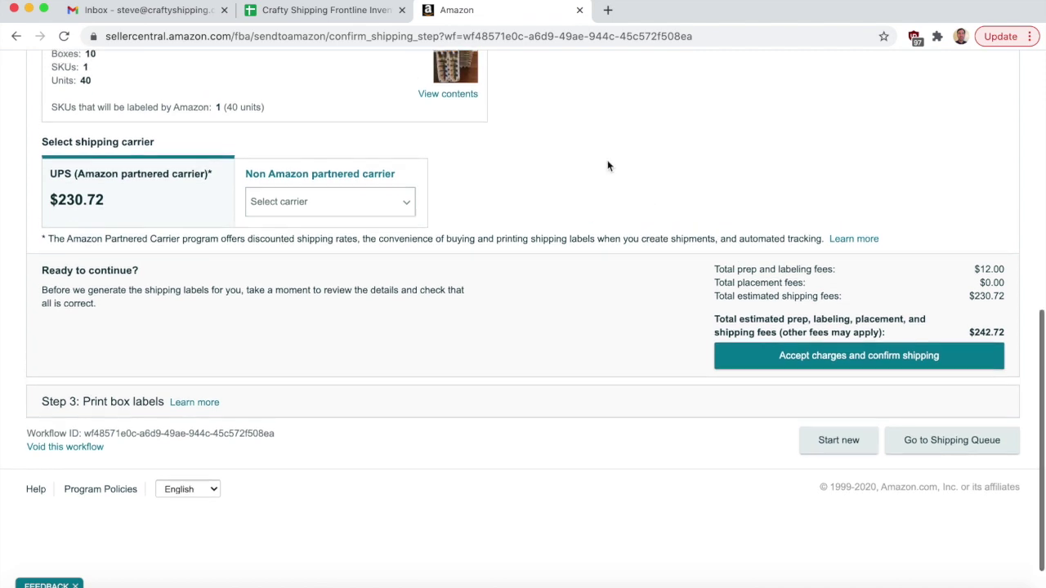
scroll(607, 166, "up", 4)
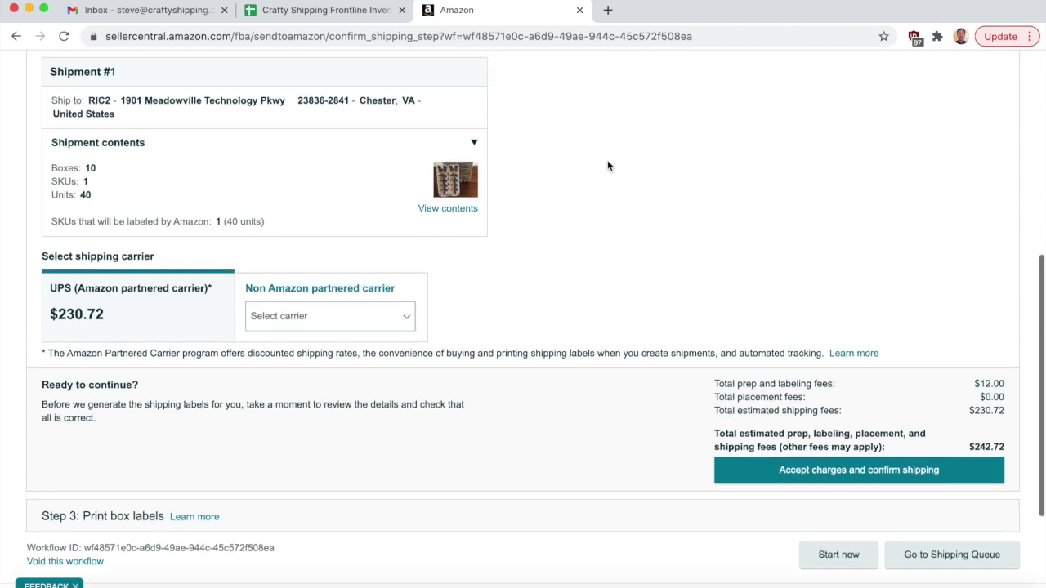
scroll(607, 166, "up", 2)
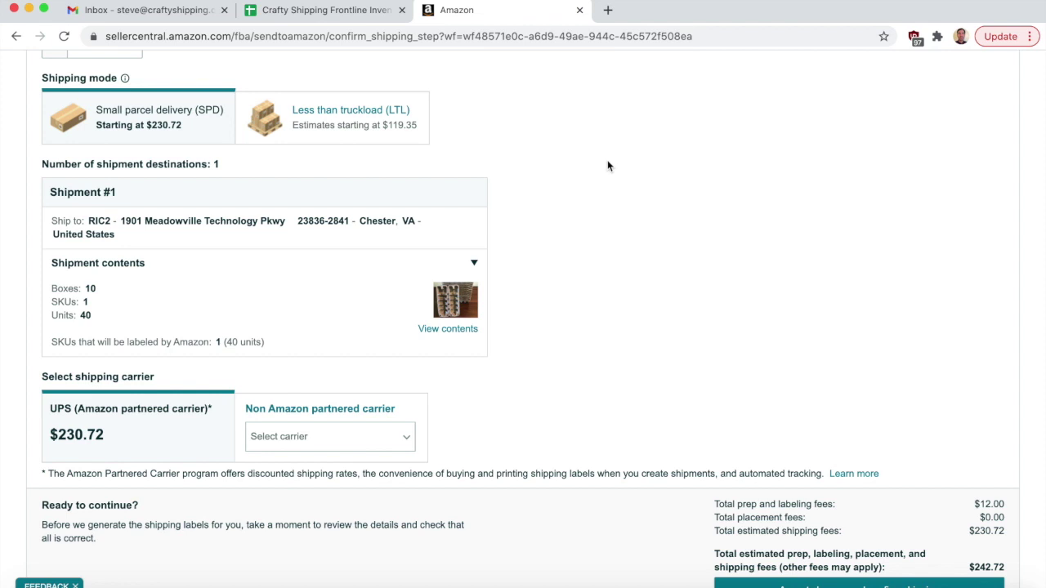
scroll(607, 166, "up", 1)
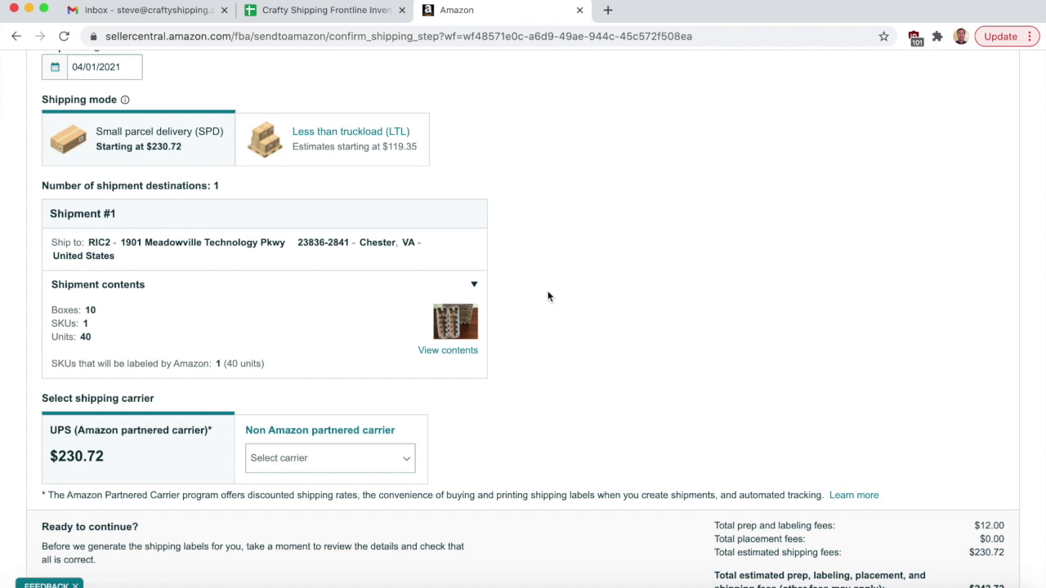
scroll(548, 296, "down", 3)
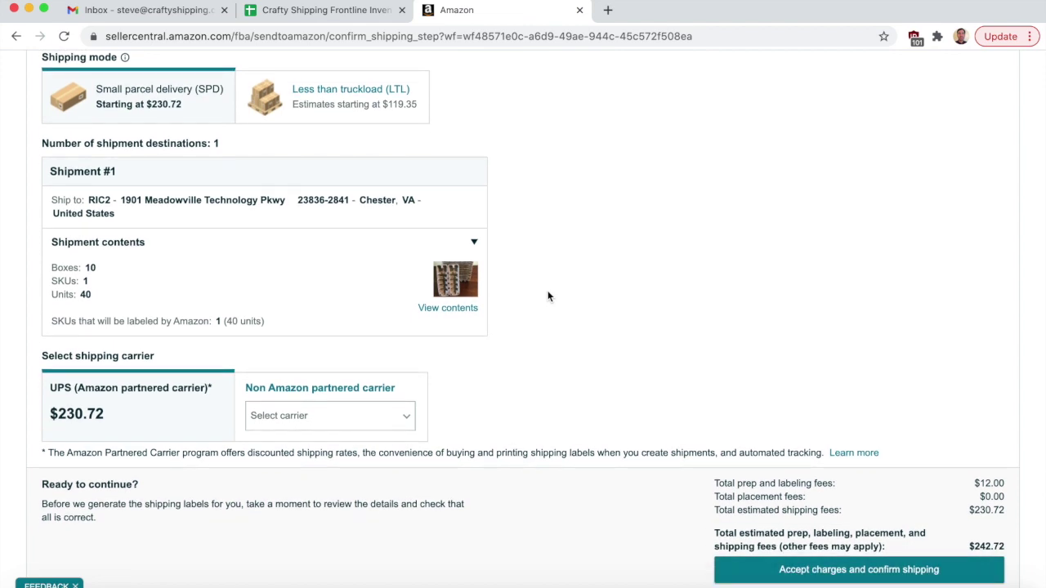
scroll(548, 296, "down", 3)
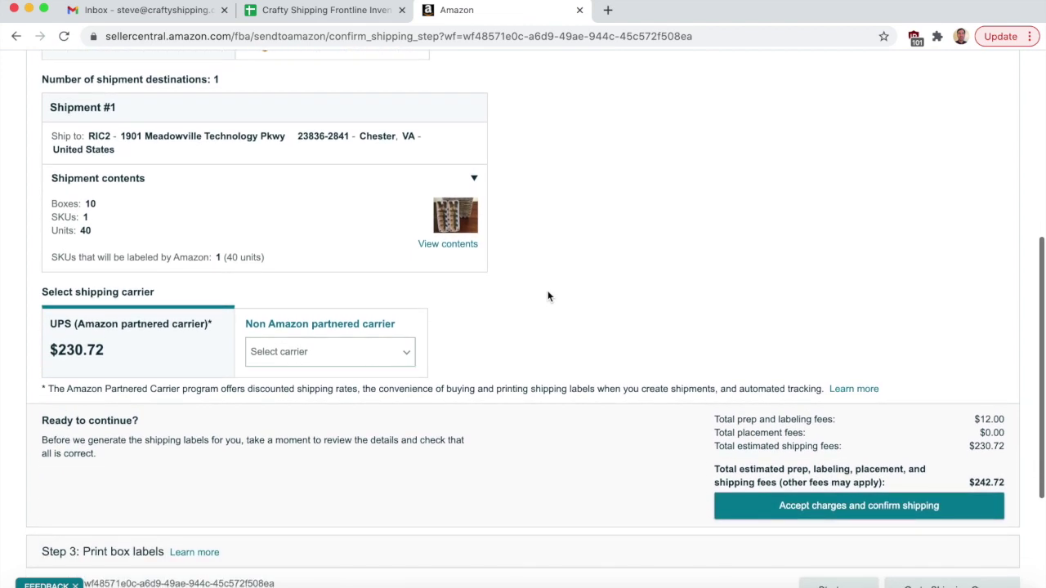
scroll(549, 295, "down", 1)
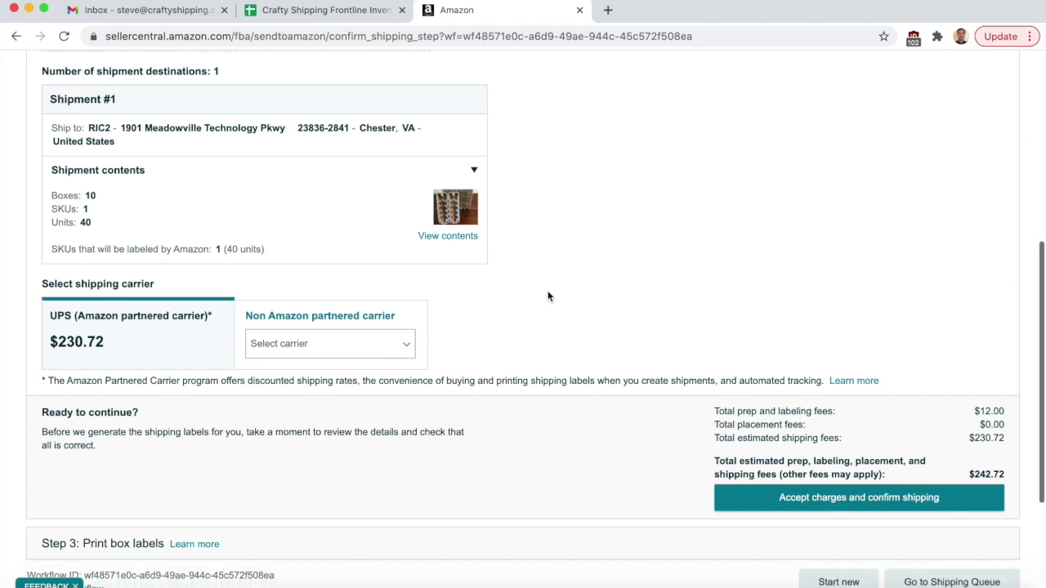
scroll(549, 296, "up", 4)
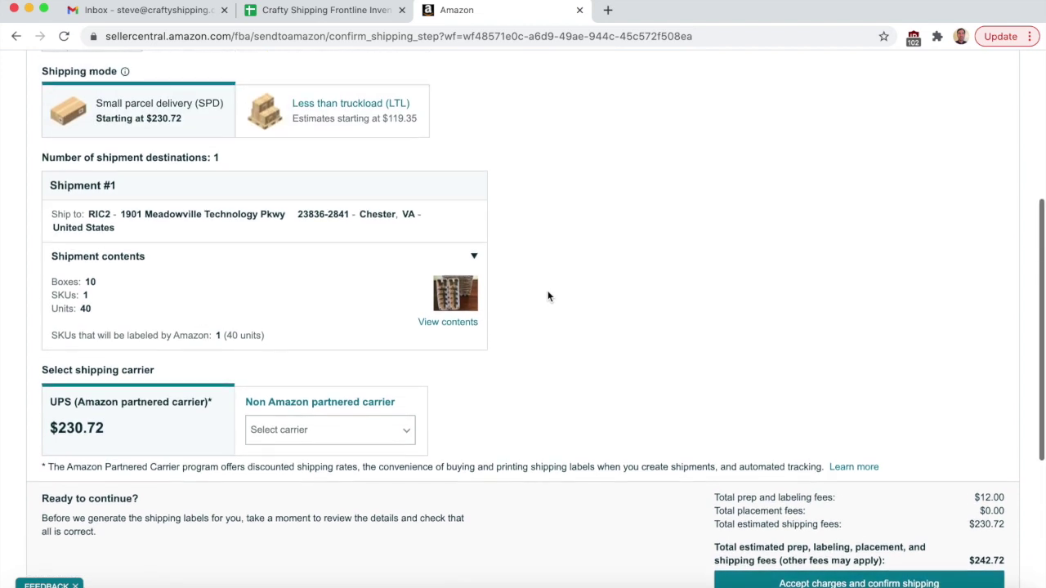
scroll(548, 296, "up", 1)
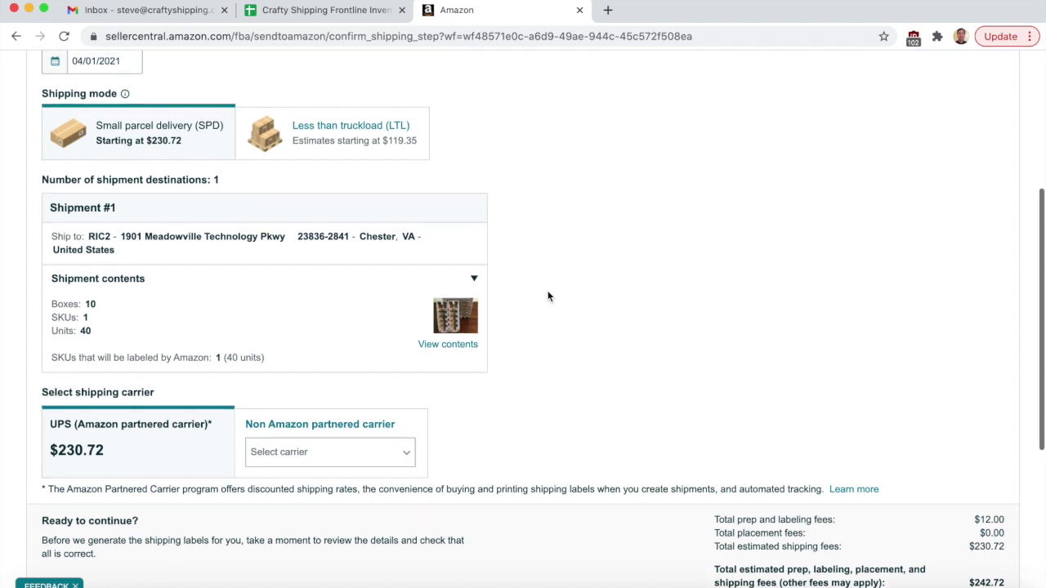
scroll(549, 296, "down", 5)
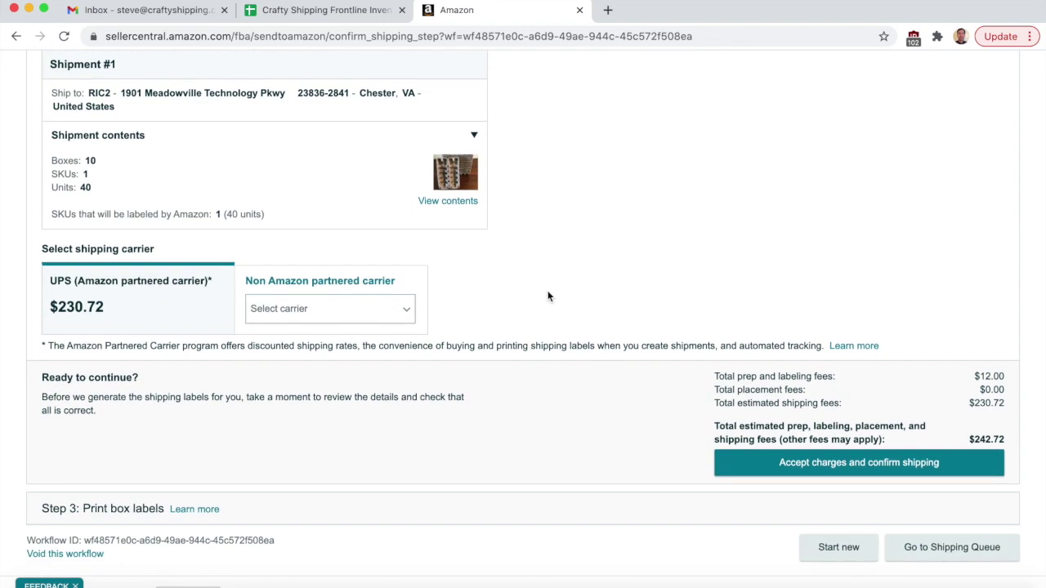
scroll(548, 296, "down", 2)
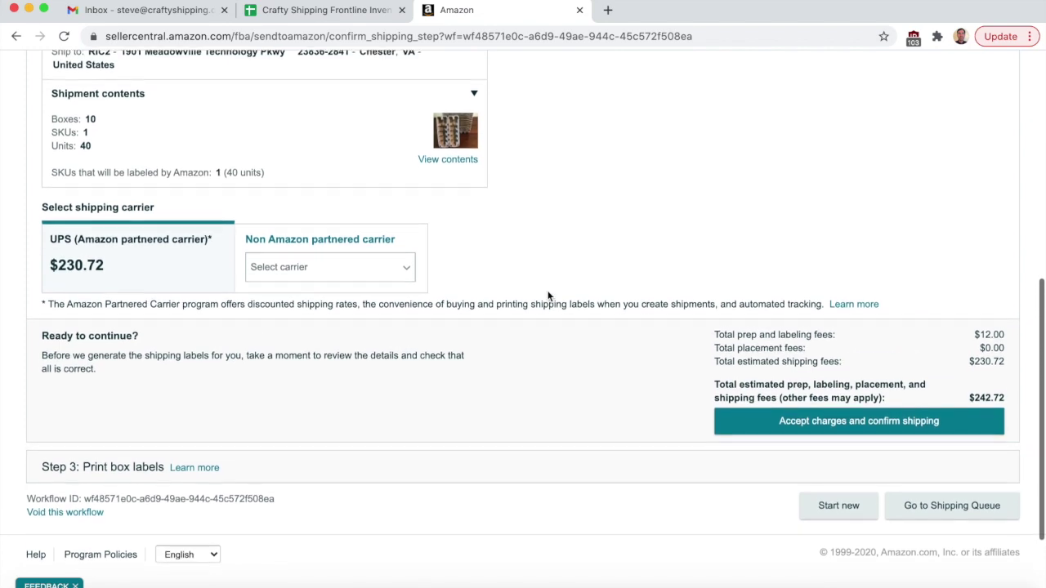
Review the Send to Amazon workflow again, from the confirmed inventory and ship date through the shipping carrier and fees
scroll(549, 296, "up", 15)
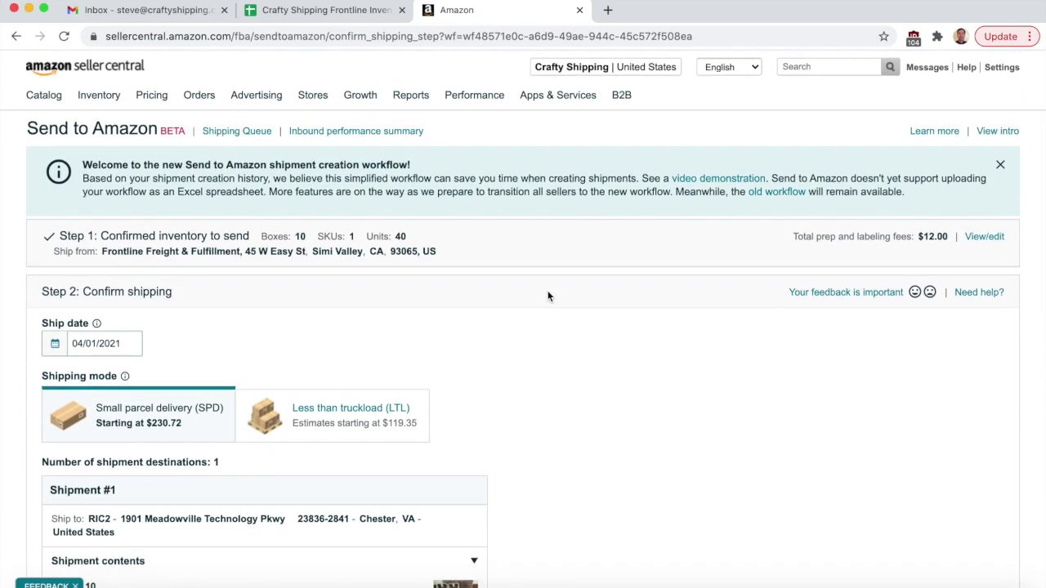
scroll(548, 296, "down", 2)
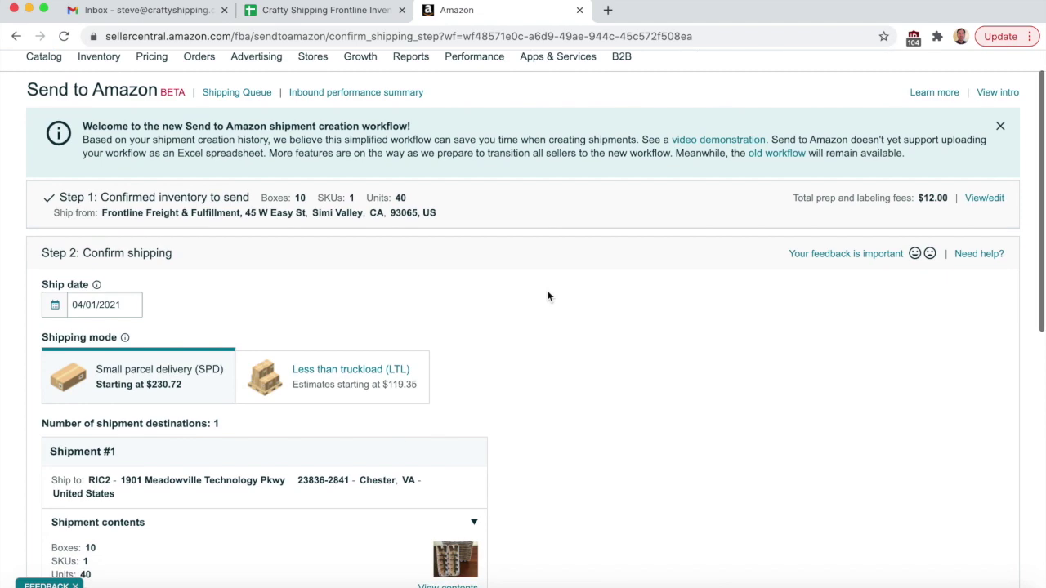
scroll(548, 296, "down", 3)
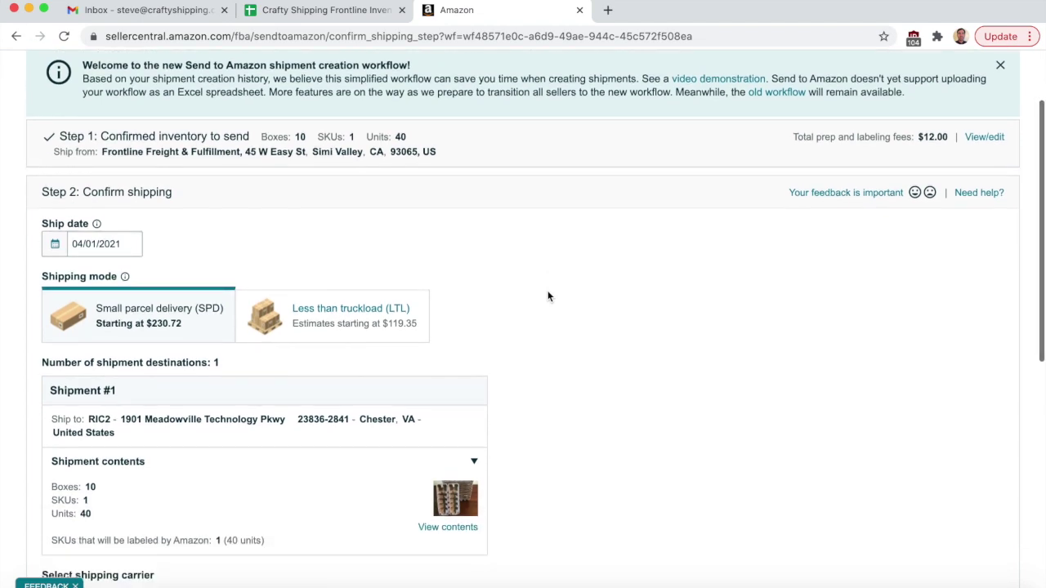
scroll(548, 296, "down", 3)
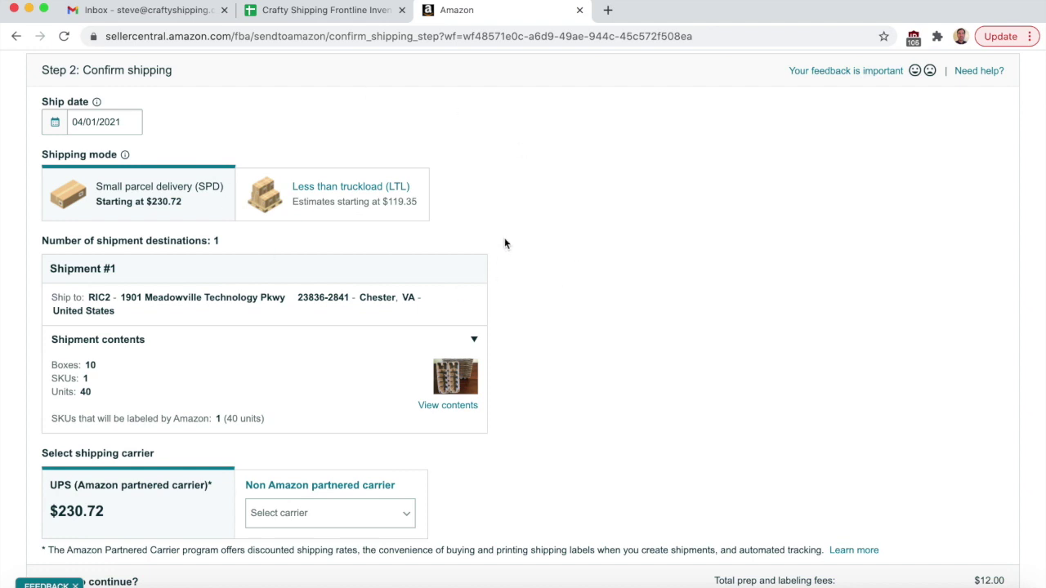
scroll(563, 252, "down", 2)
scroll(563, 255, "down", 1)
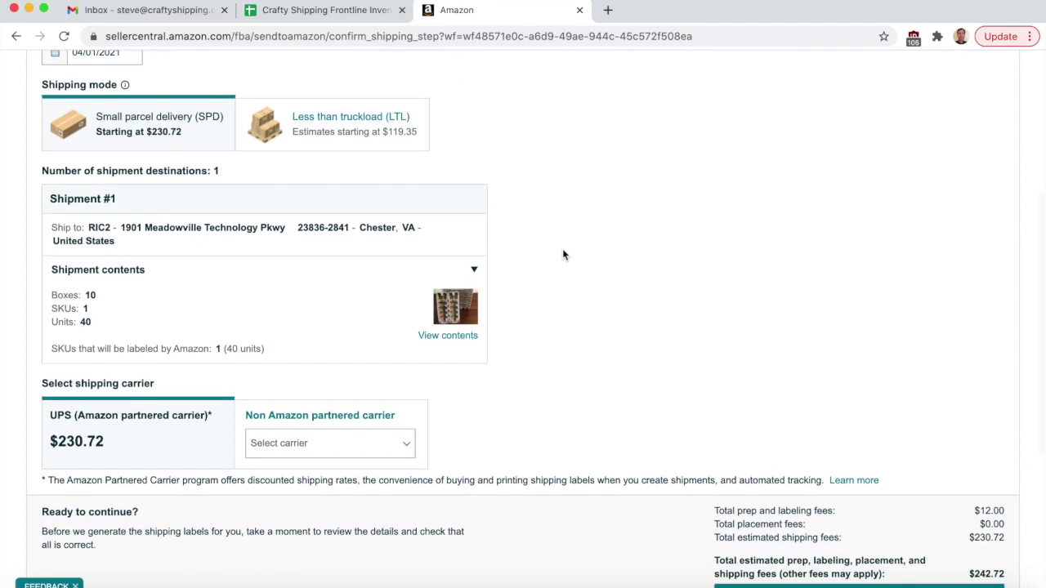
scroll(563, 255, "down", 2)
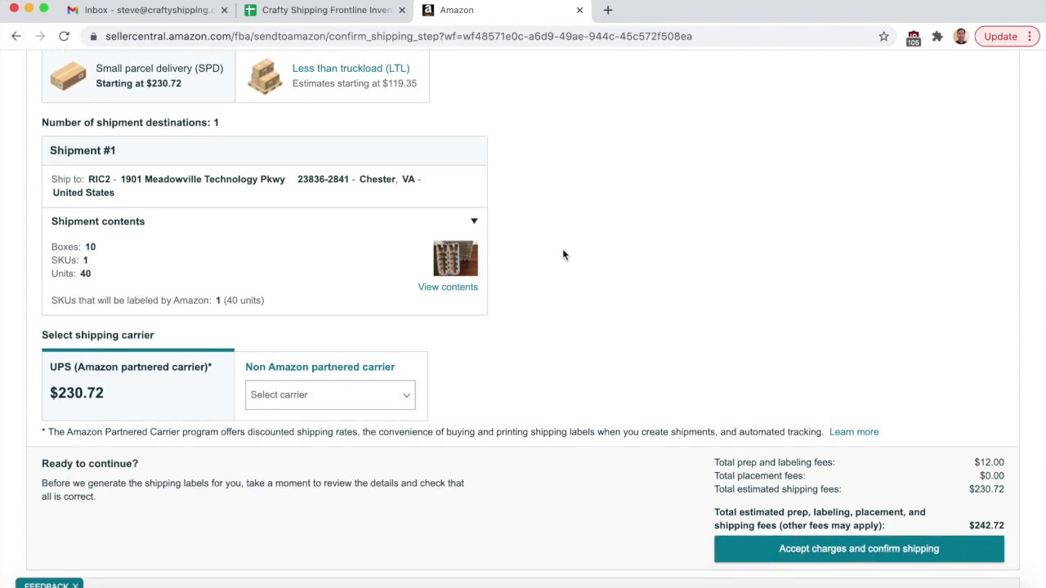
scroll(562, 255, "up", 2)
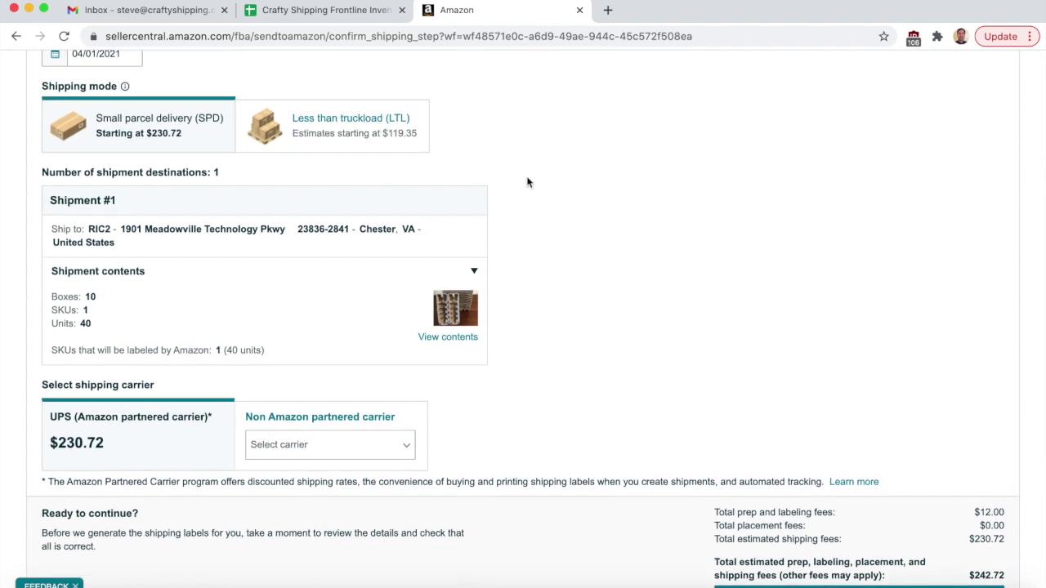
scroll(527, 180, "up", 10)
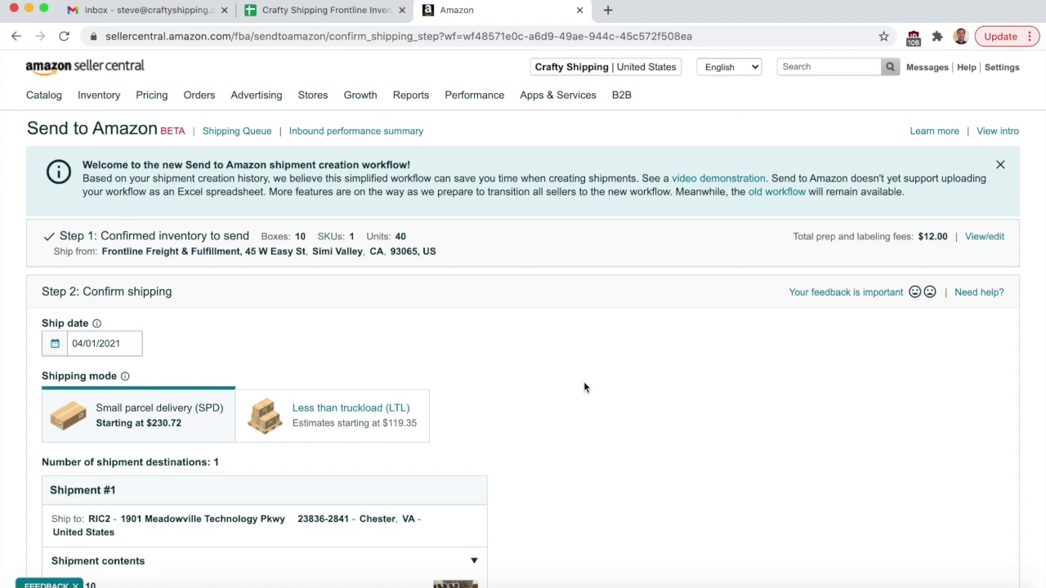
scroll(583, 387, "down", 4)
scroll(584, 387, "down", 3)
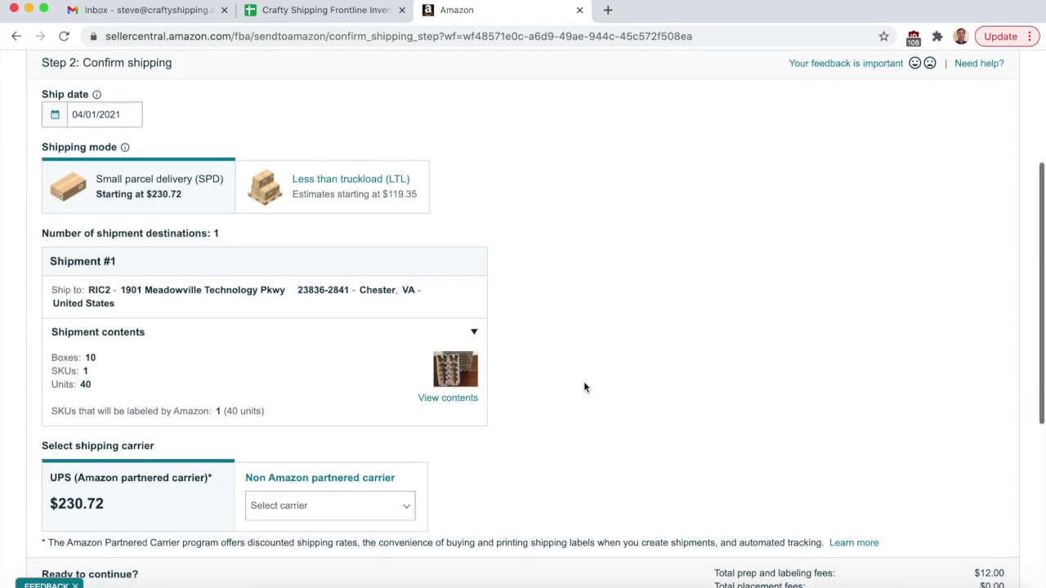
Review the 10-box small parcel shipment's contents, UPS partnered carrier charge and total estimated prep, labeling, placement and shipping fees
scroll(583, 387, "down", 3)
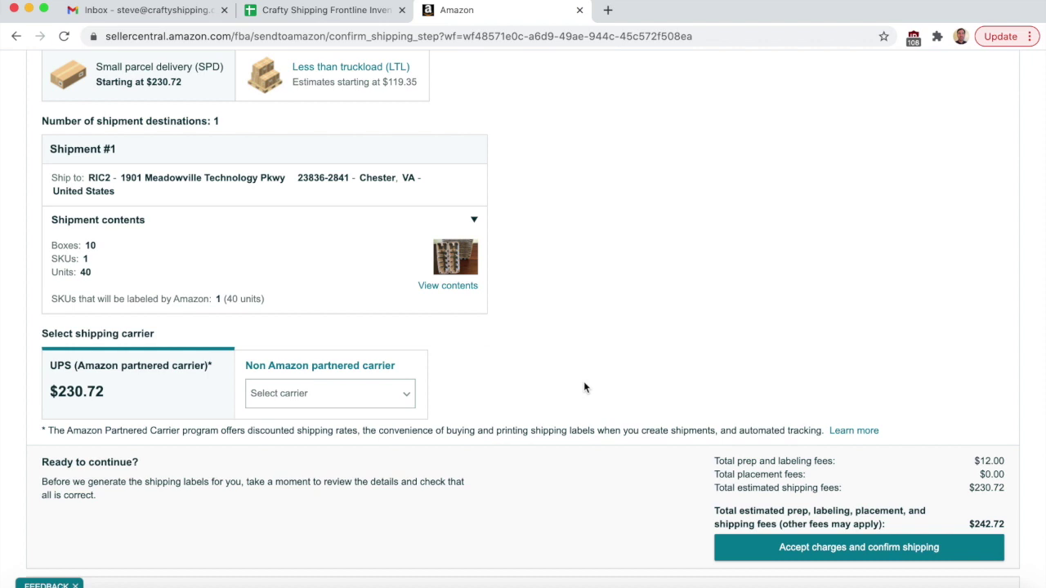
scroll(584, 387, "down", 1)
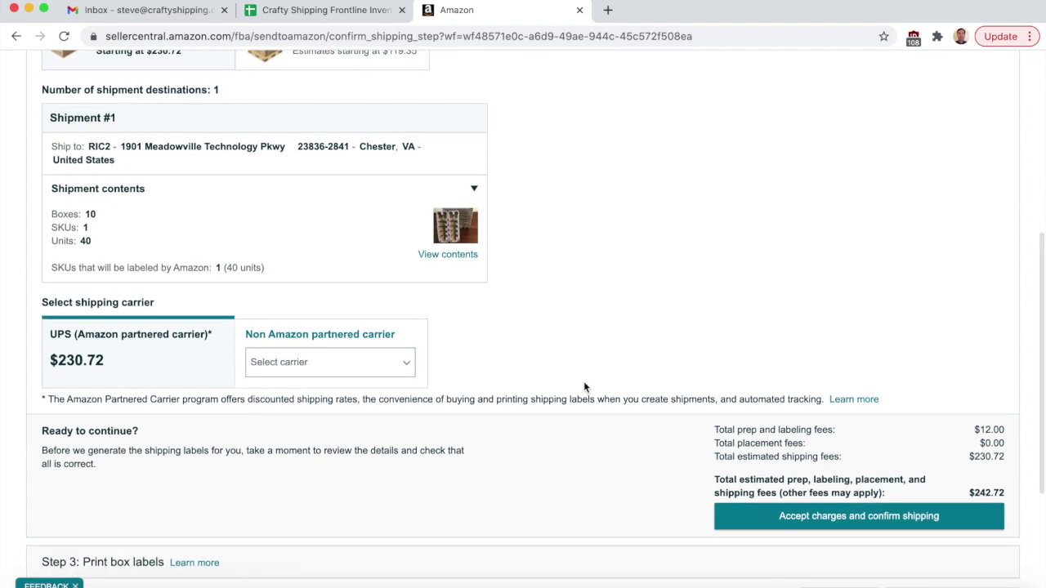
scroll(583, 382, "down", 1)
scroll(583, 382, "up", 2)
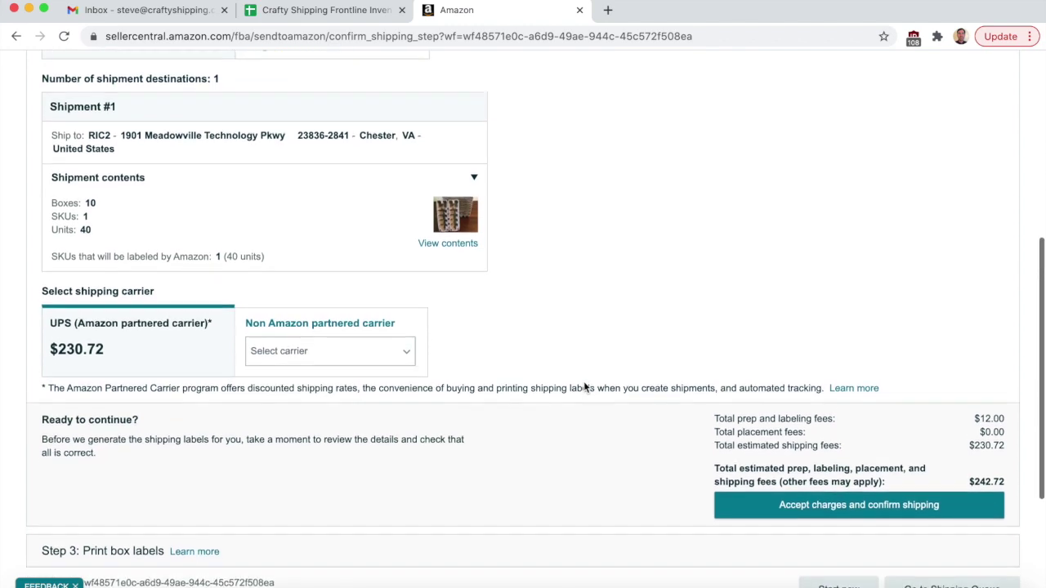
scroll(584, 387, "up", 7)
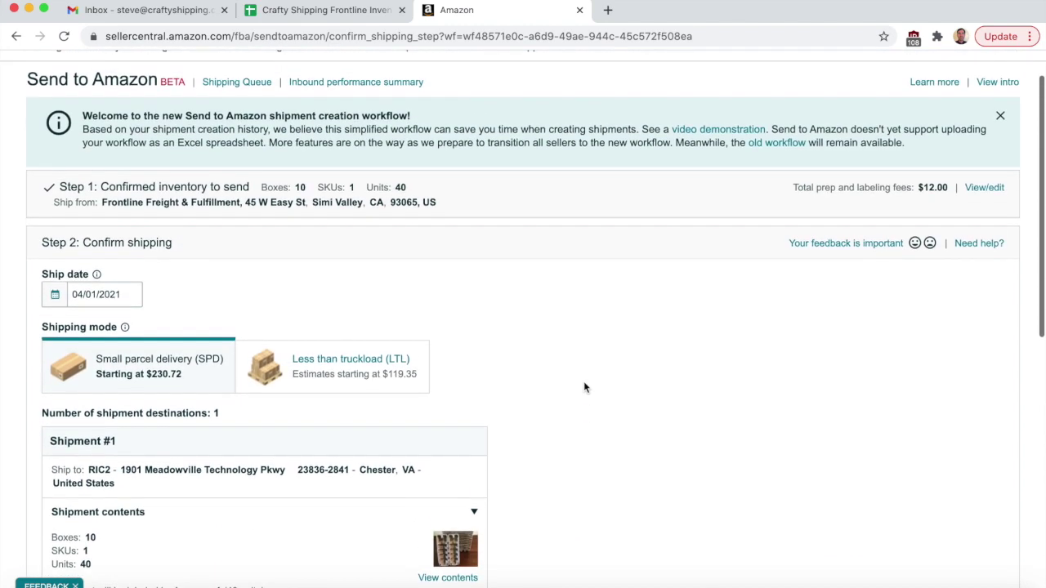
scroll(583, 387, "up", 1)
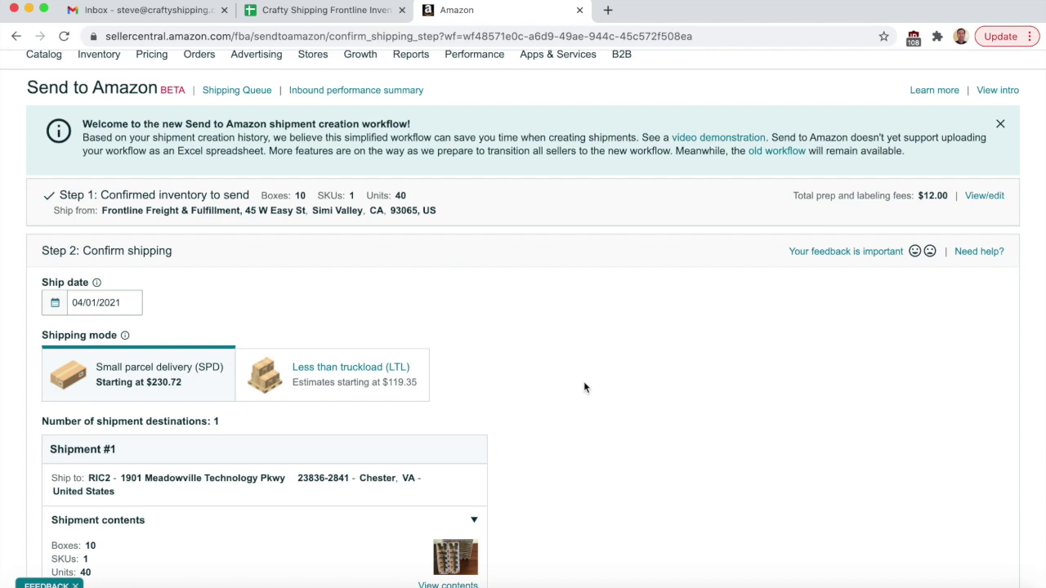
scroll(584, 387, "down", 2)
scroll(584, 387, "down", 8)
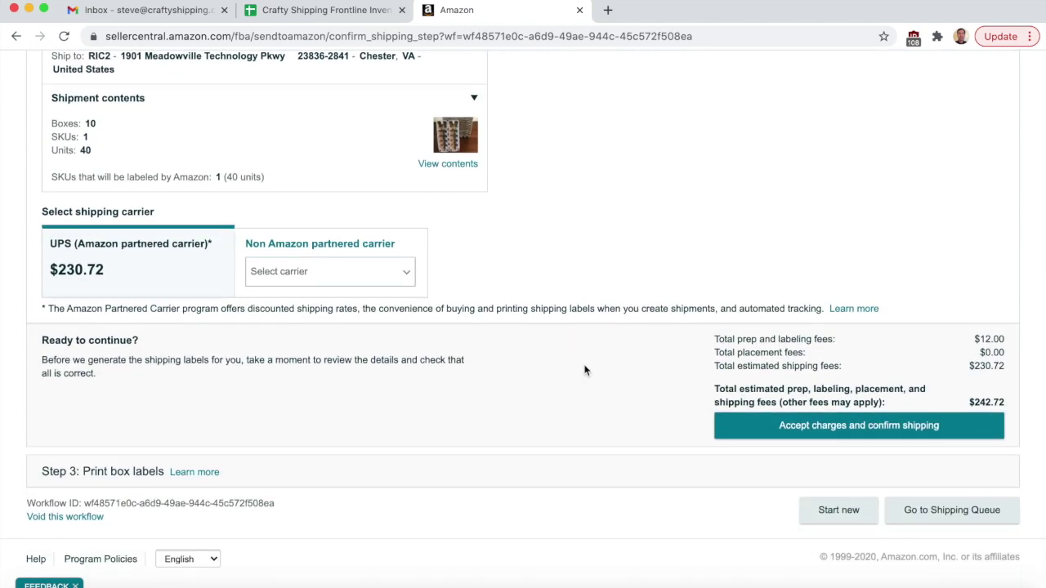
Reopen the confirmed inventory of the 10-box shipment and start a new workflow, clearing the quantities already added
scroll(585, 370, "up", 5)
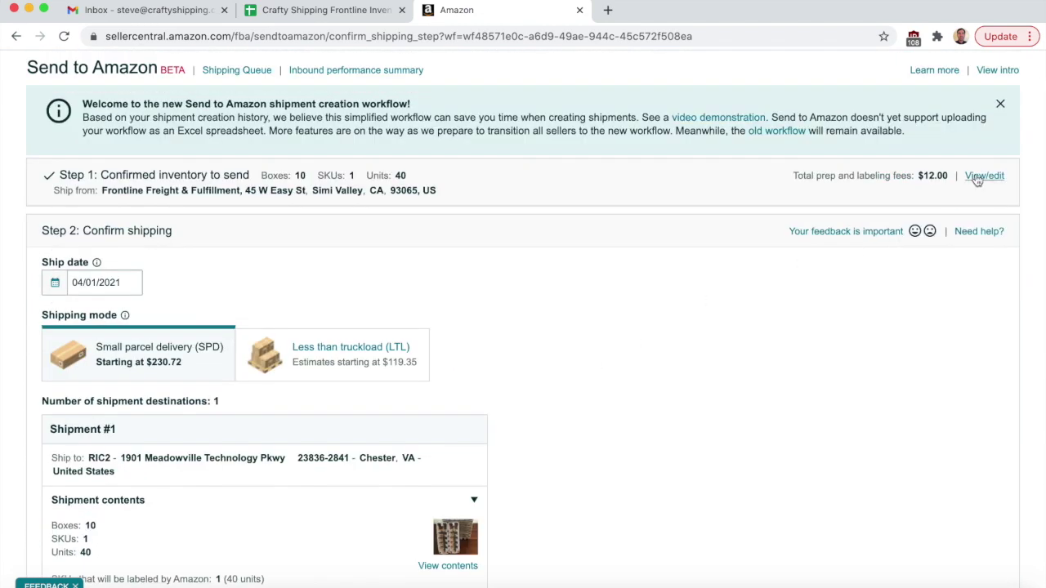
left_click(981, 176)
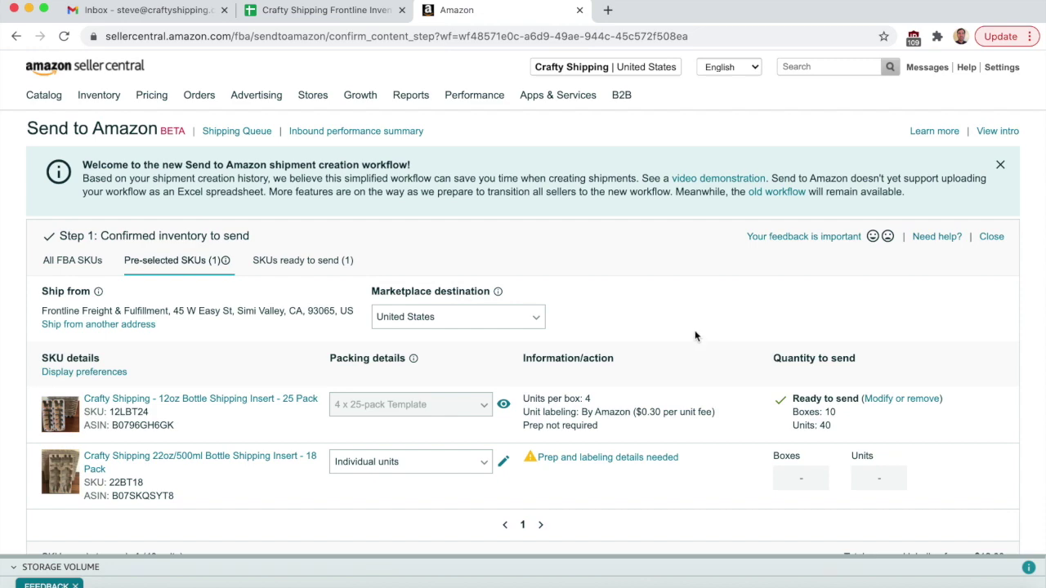
scroll(695, 336, "down", 5)
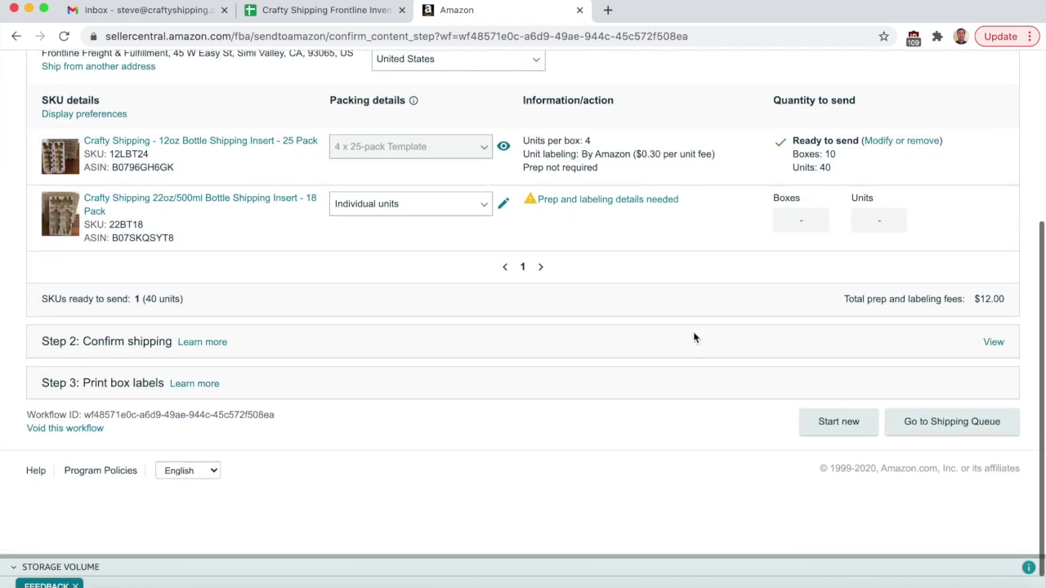
left_click(832, 430)
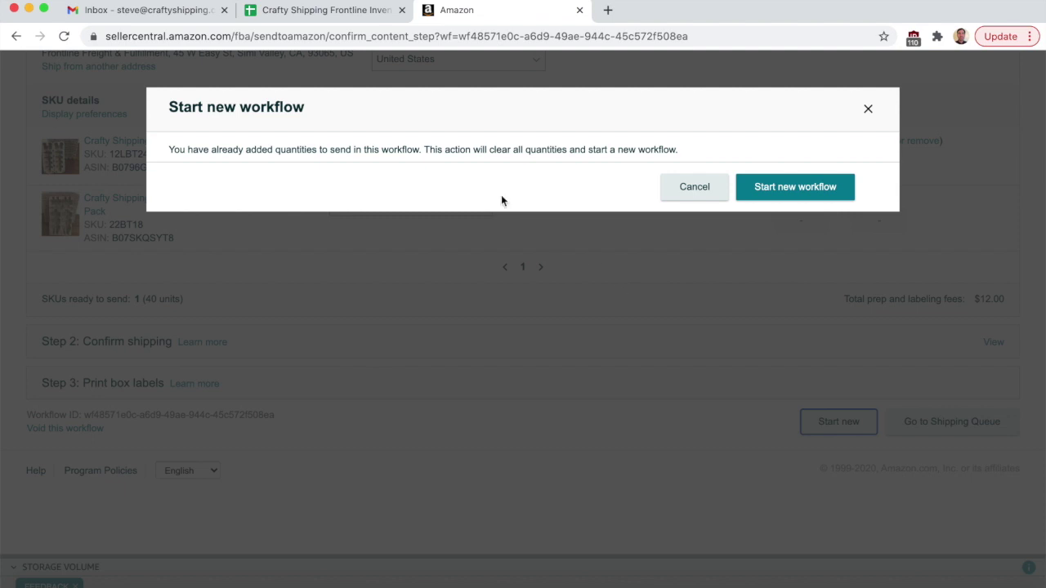
left_click(771, 190)
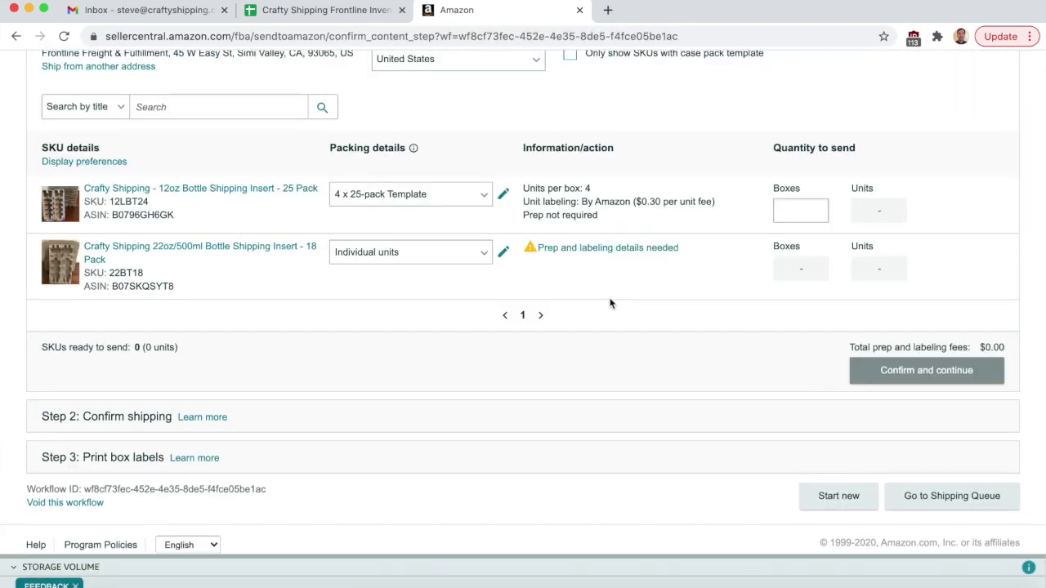
Set 6 boxes of the 12oz Bottle Shipping Insert 25 Pack as ready to send, and confirm the inventory to continue to shipping
scroll(610, 303, "down", 1)
scroll(611, 303, "up", 1)
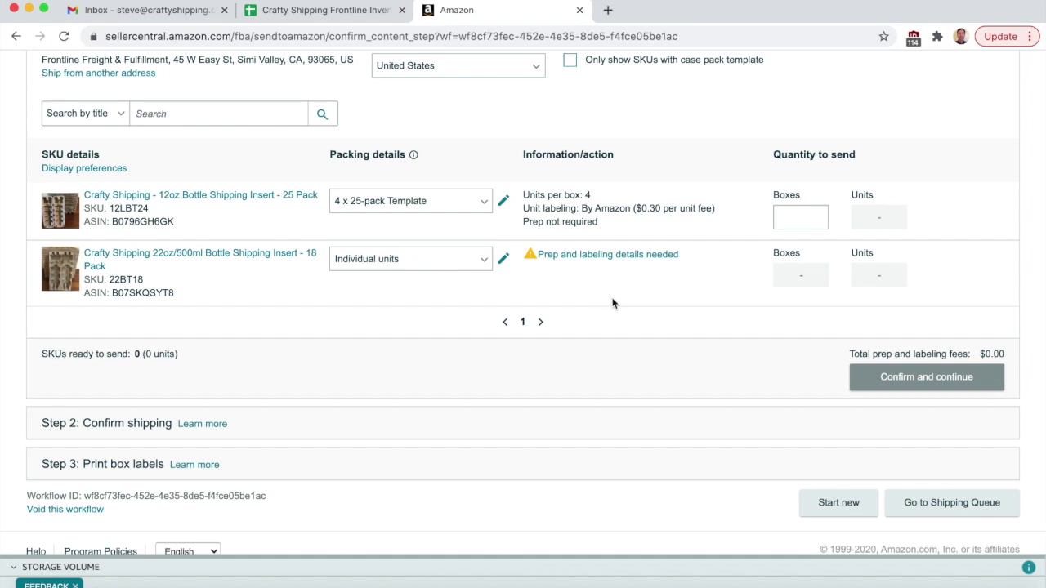
left_click(796, 217)
type("6")
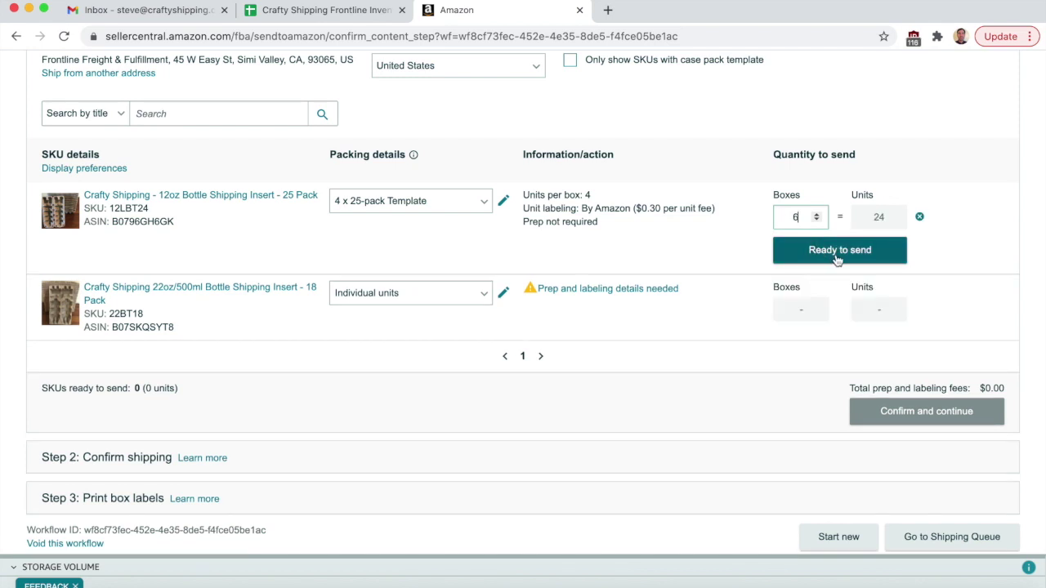
left_click(836, 254)
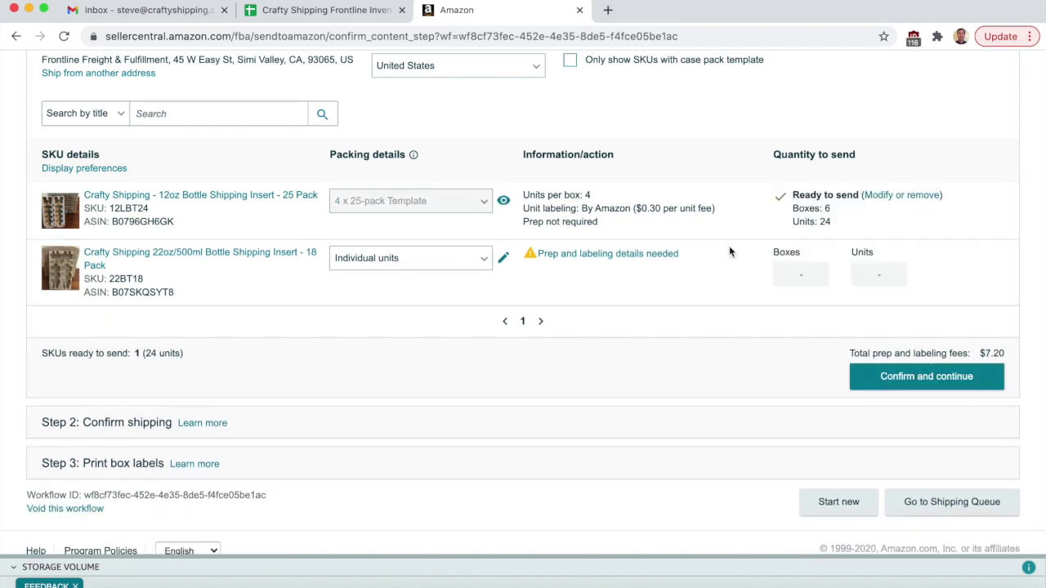
left_click(898, 381)
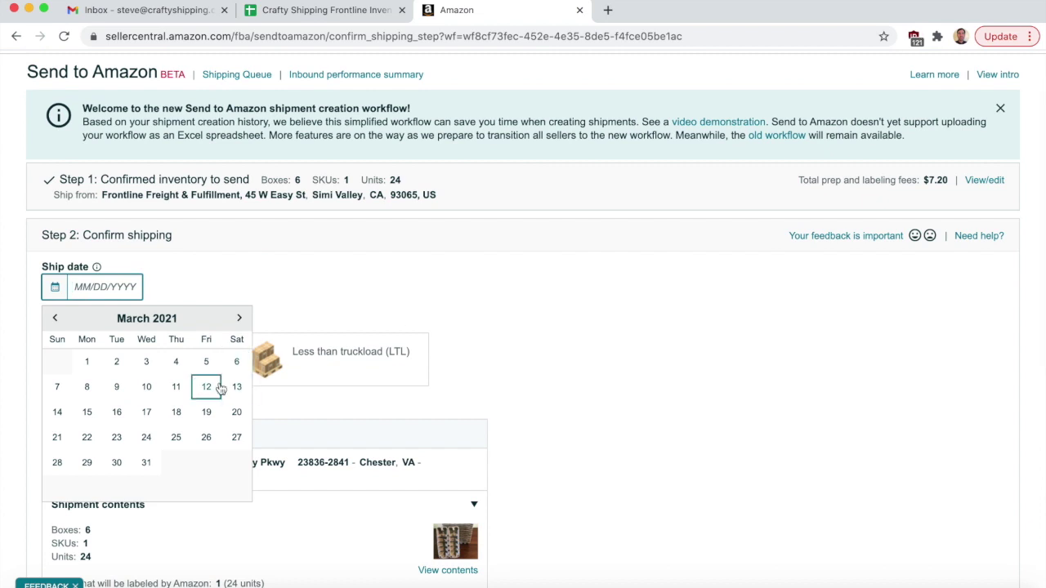
Set the 6-box shipment's ship date to 04/01/2021
left_click(239, 318)
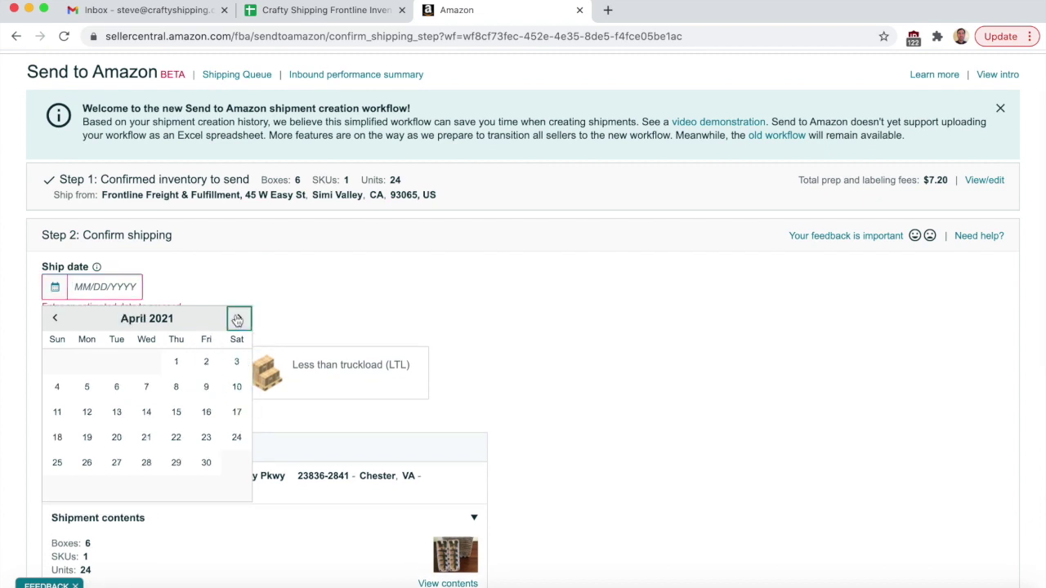
left_click(176, 361)
right_click(542, 364)
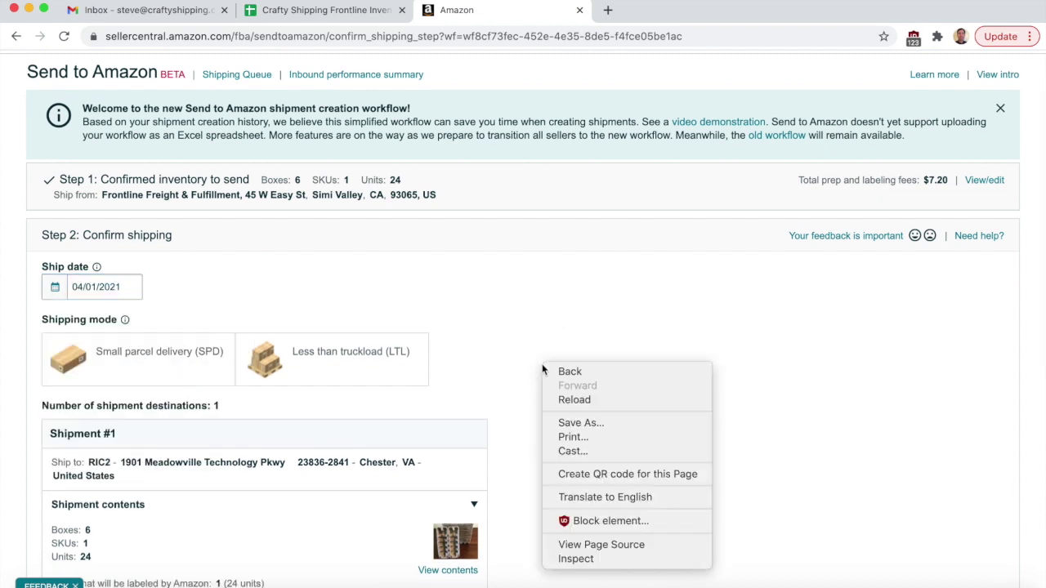
left_click(516, 338)
Check the LTL and small parcel modes for the 6-box shipment, and review its UPS carrier charge and total estimated fees
scroll(558, 359, "down", 2)
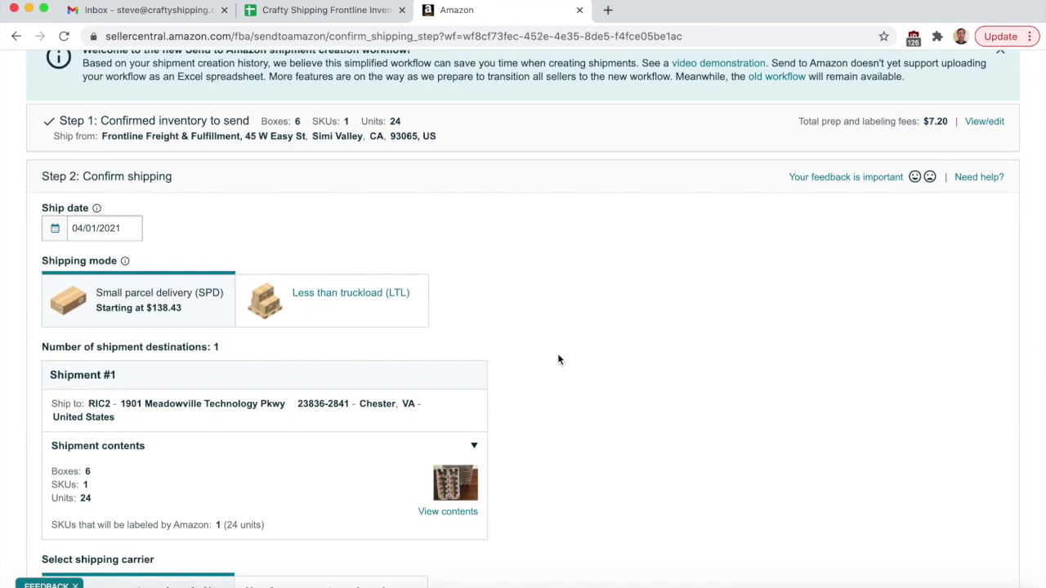
left_click(372, 311)
left_click(147, 295)
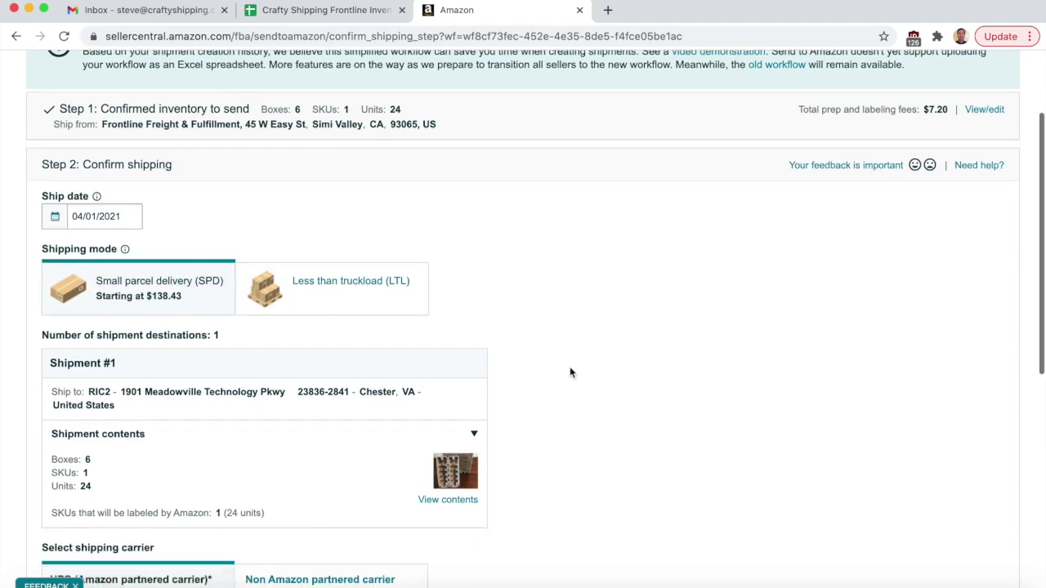
scroll(570, 368, "down", 3)
scroll(570, 372, "down", 5)
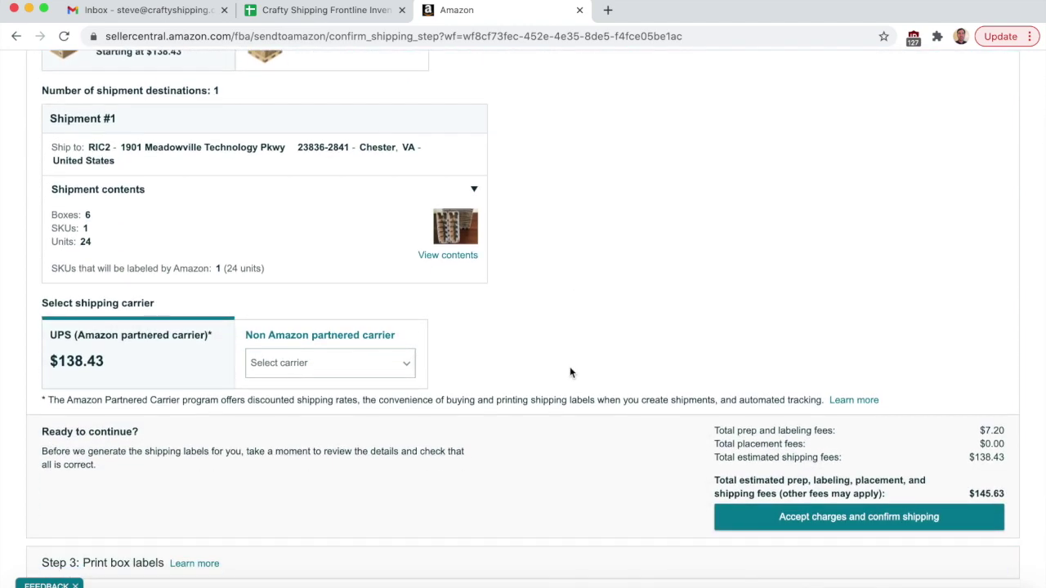
scroll(569, 372, "up", 10)
scroll(569, 372, "down", 1)
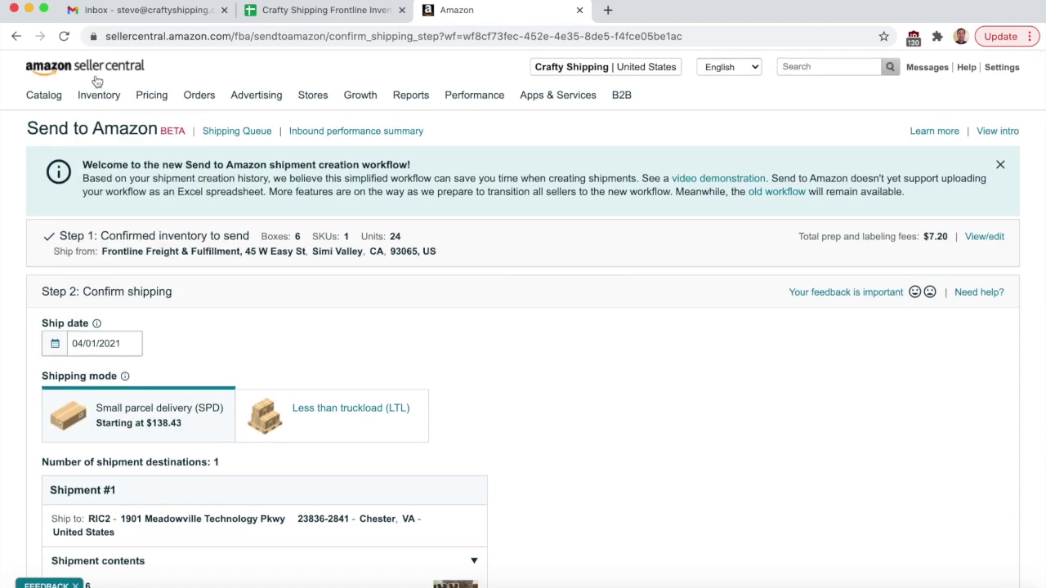
Open Manage Inventory and check the Amazon fulfilled quantity breakdown of the 12oz Bottle Shipping Insert 25 Pack, then close the breakdown
mouse_move(98, 94)
left_click(106, 125)
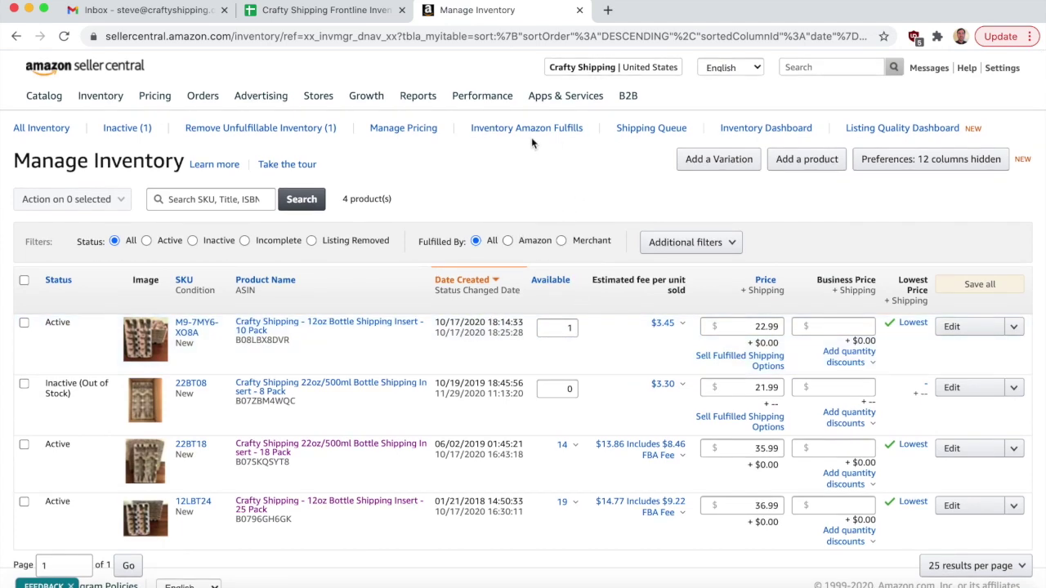
scroll(591, 449, "down", 1)
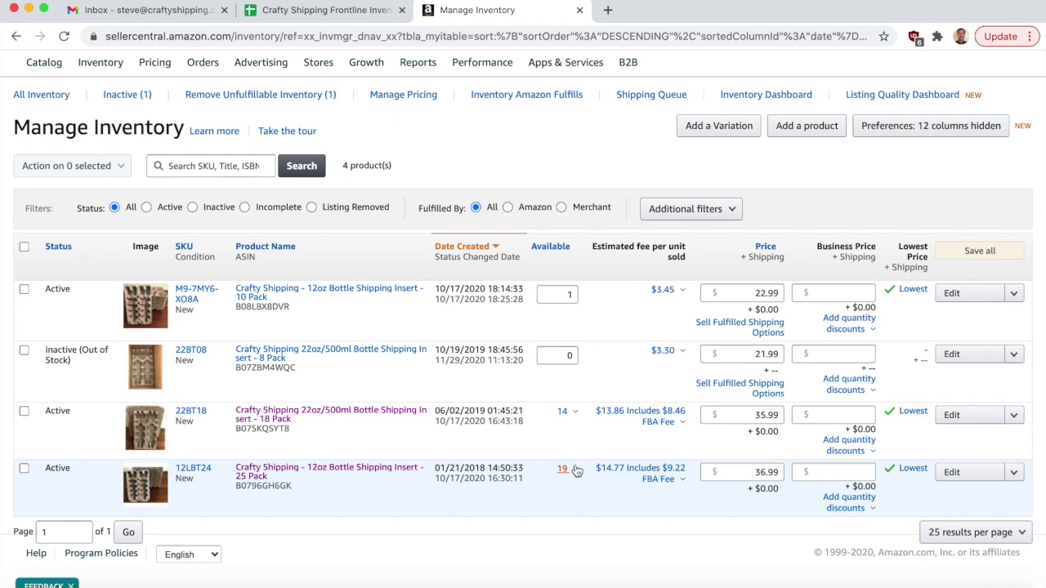
left_click(566, 468)
scroll(572, 467, "down", 5)
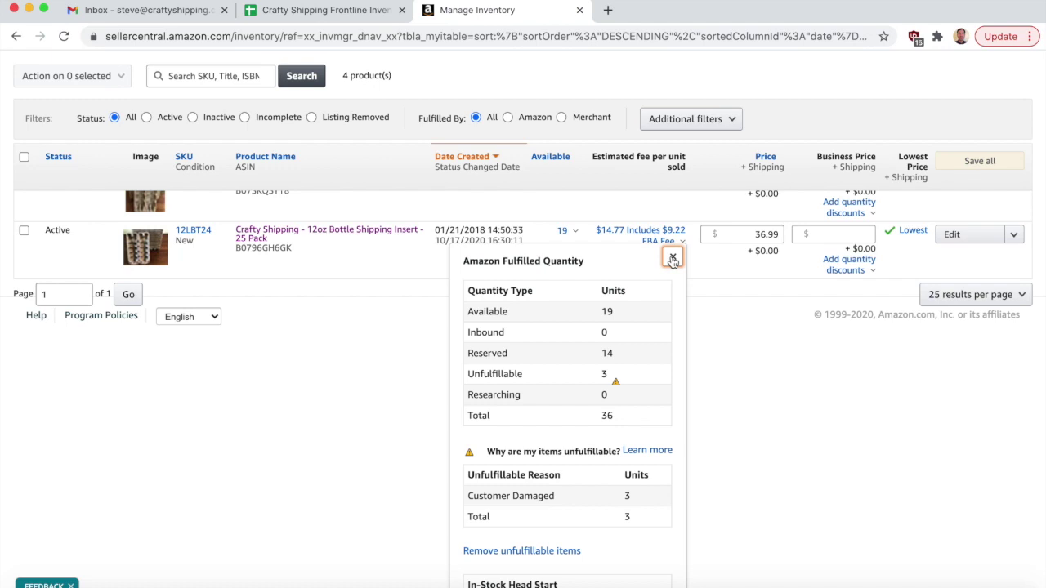
left_click(672, 258)
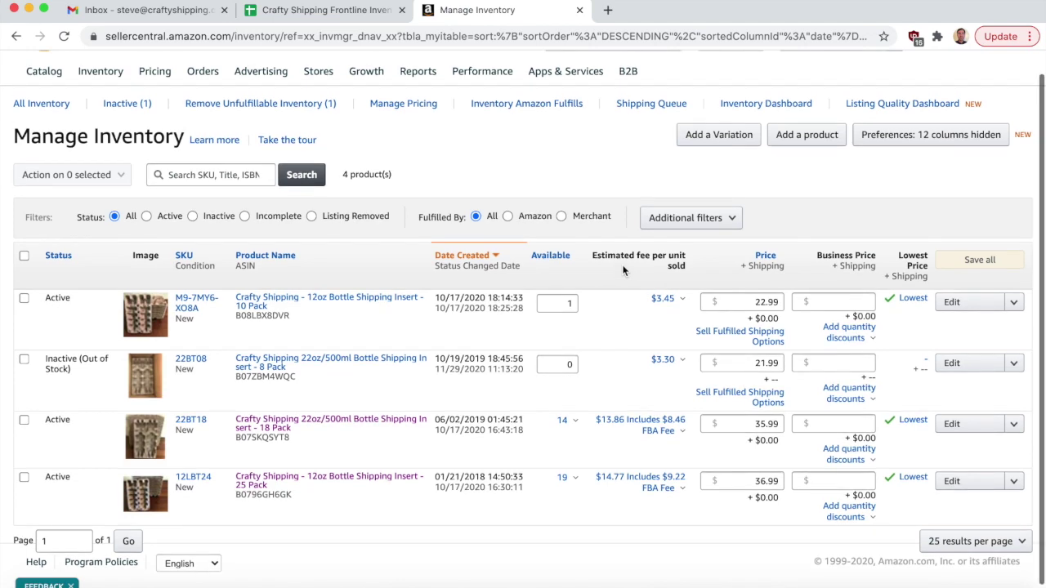
scroll(623, 271, "down", 1)
scroll(622, 271, "up", 1)
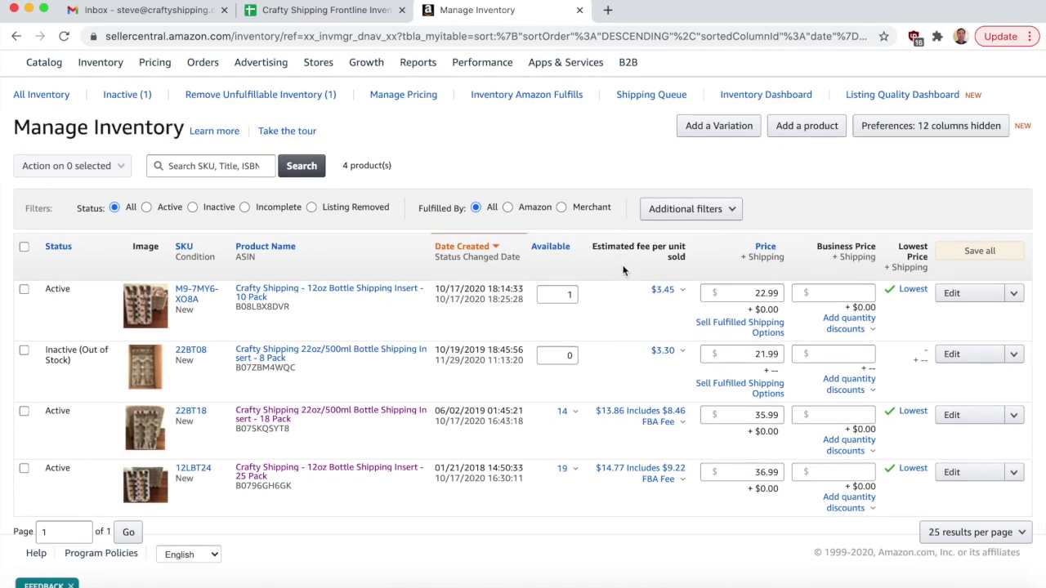
scroll(623, 270, "up", 2)
scroll(623, 271, "down", 2)
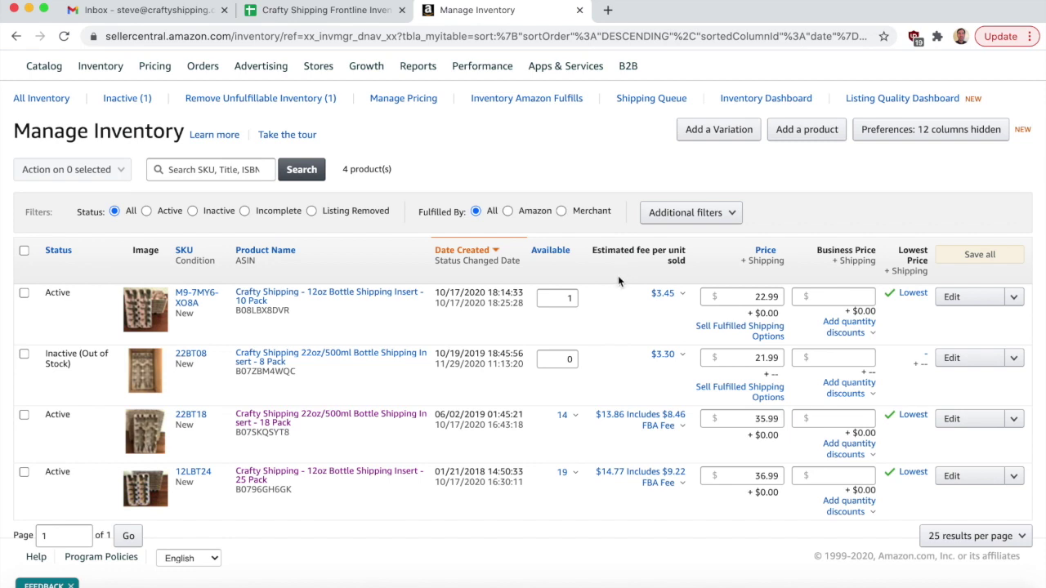
scroll(619, 281, "down", 1)
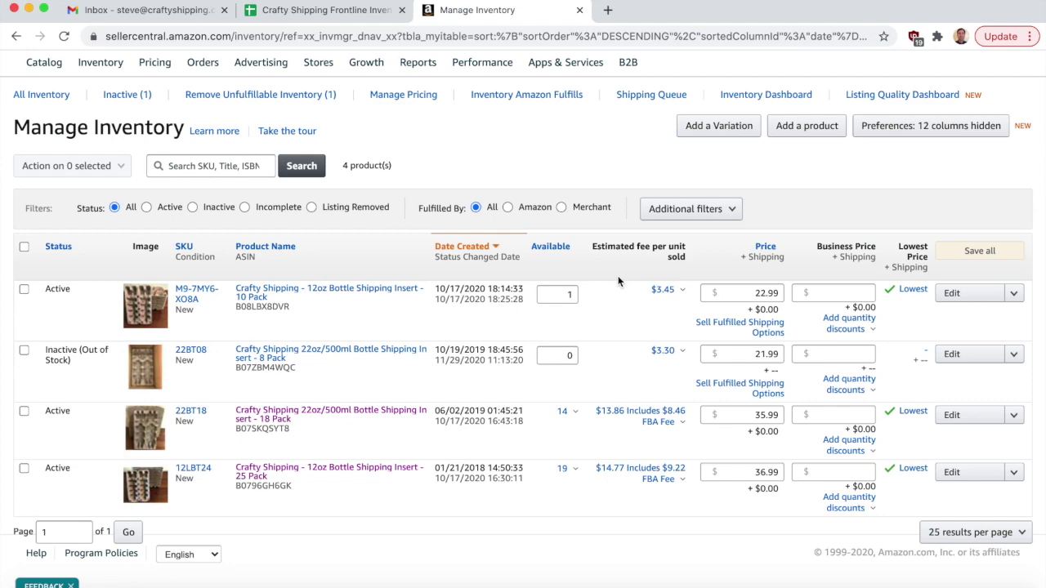
scroll(618, 280, "up", 1)
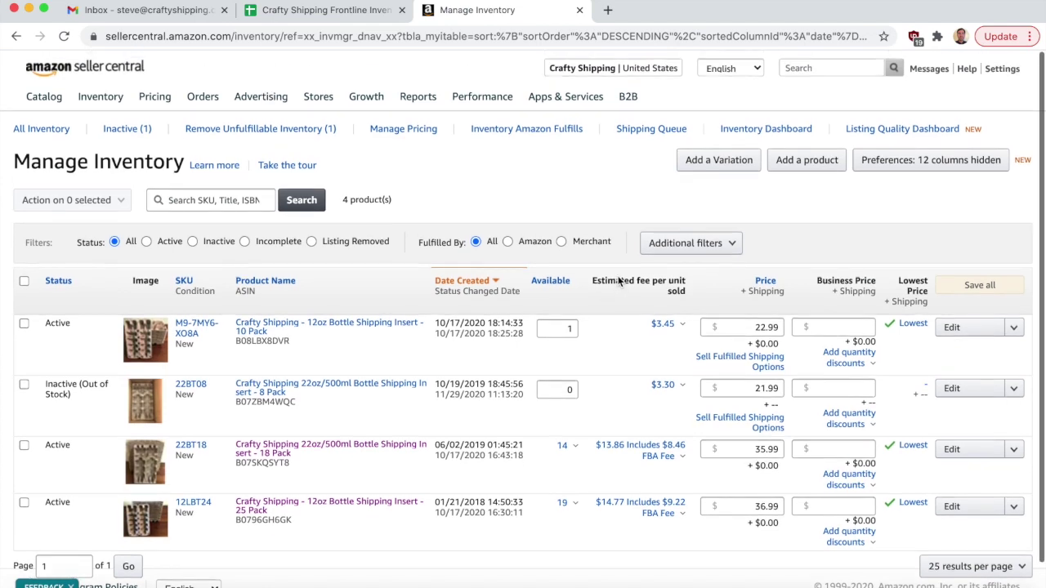
scroll(617, 278, "down", 1)
scroll(618, 278, "up", 1)
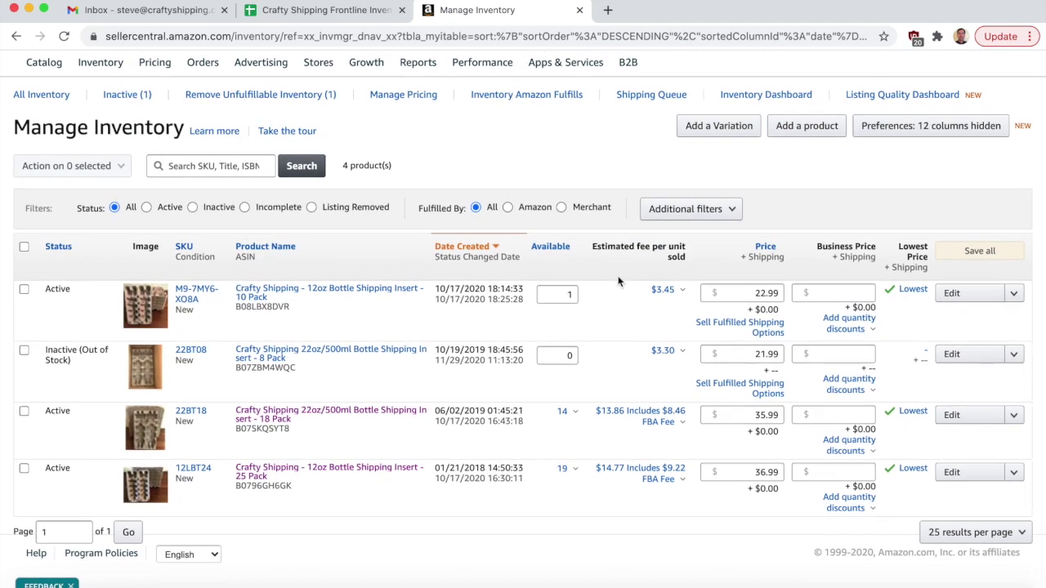
scroll(618, 281, "up", 1)
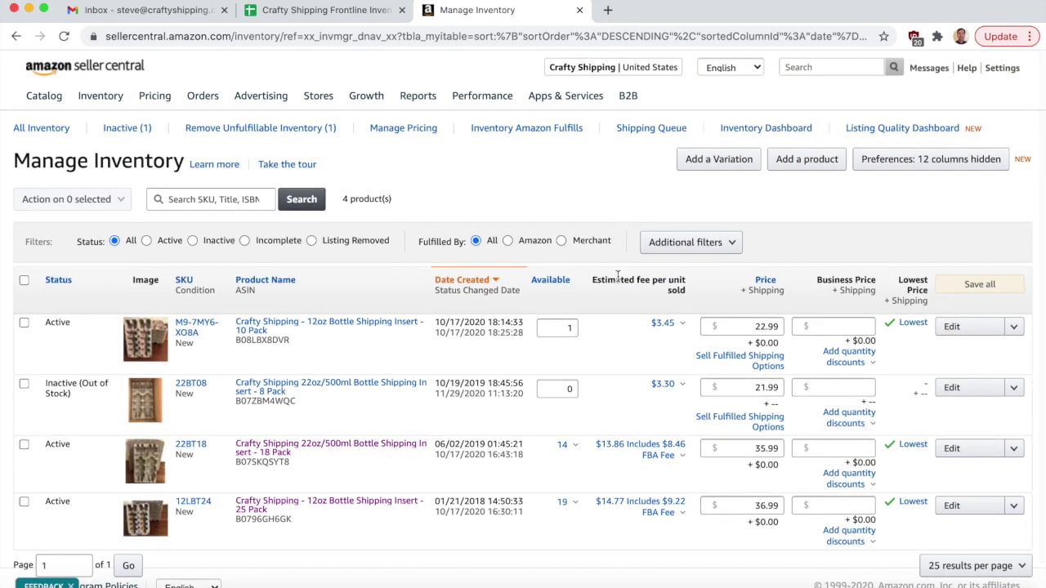
scroll(618, 278, "down", 1)
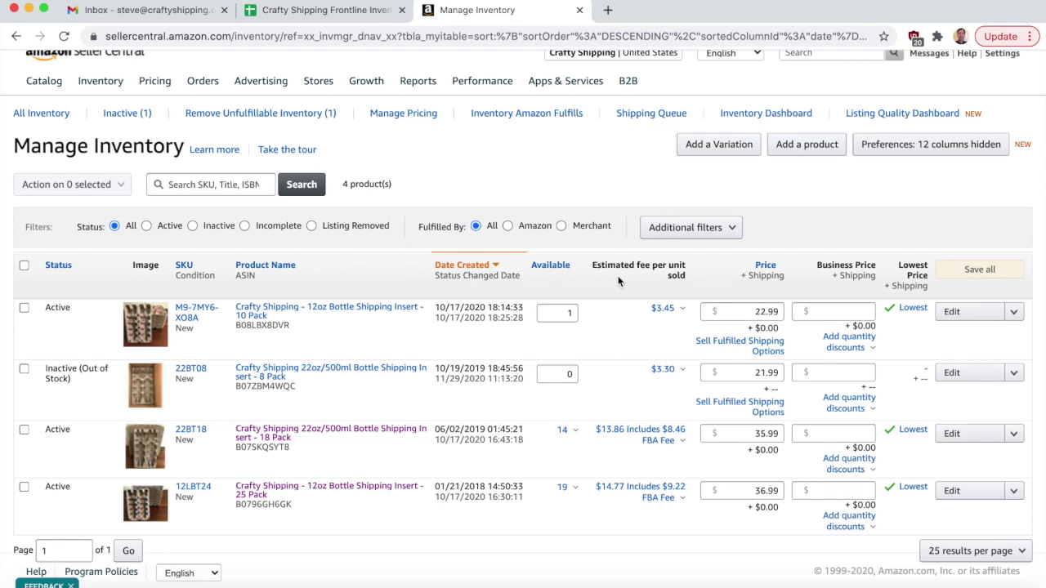
scroll(618, 281, "up", 1)
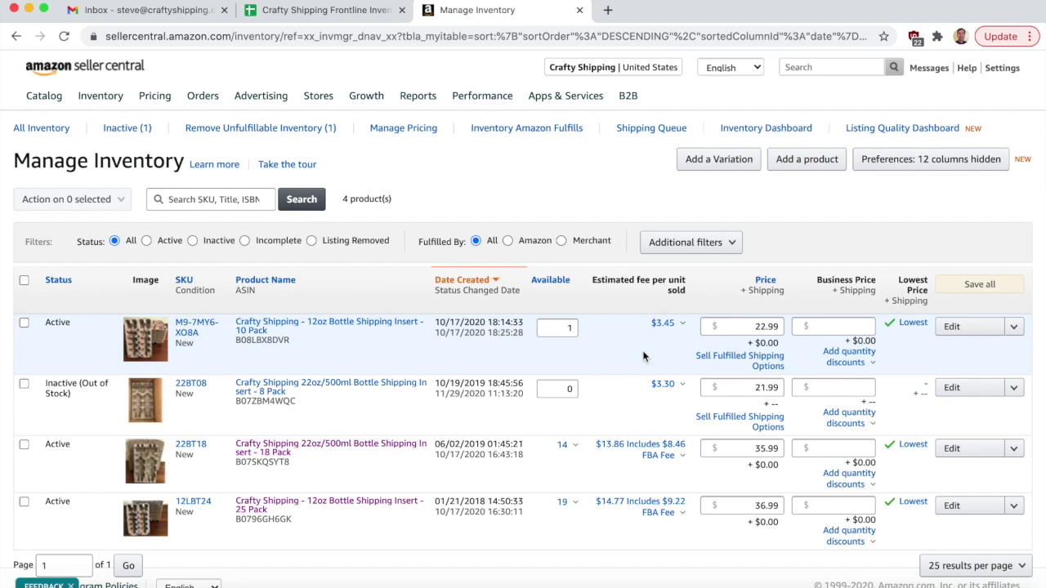
scroll(619, 351, "down", 1)
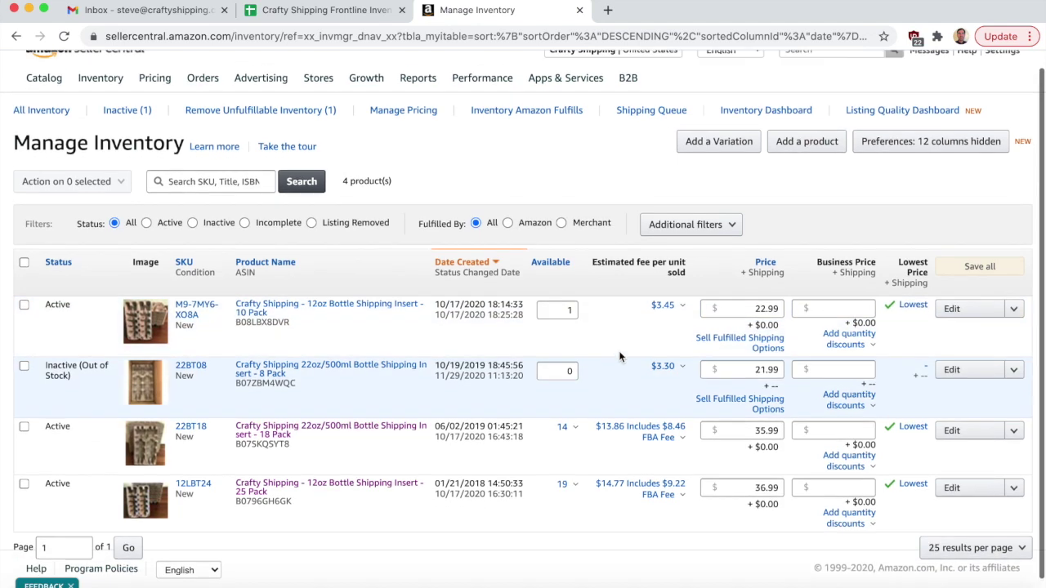
scroll(619, 351, "up", 1)
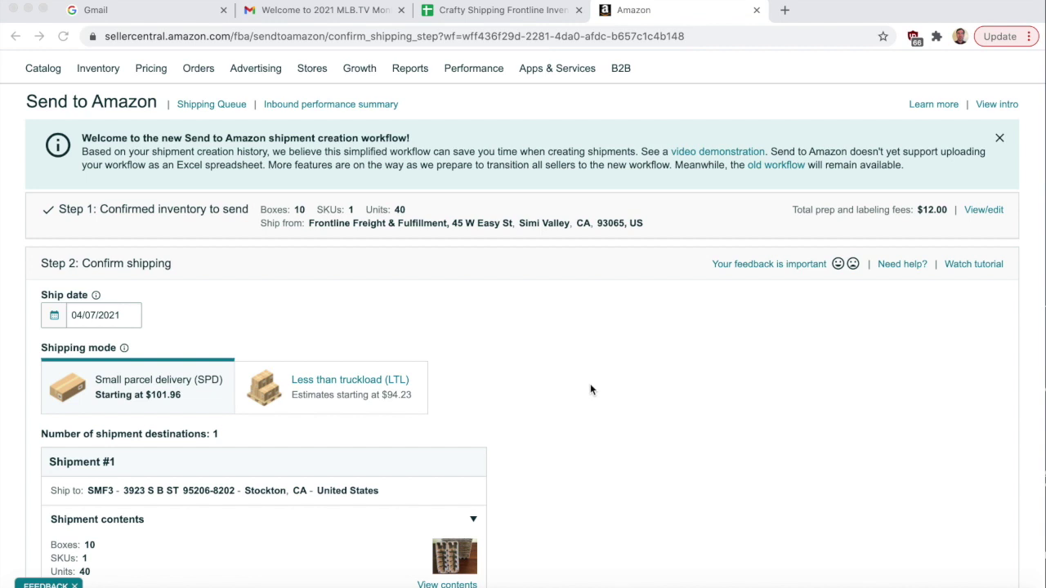
Review the 10-box shipment's ship date, shipping mode estimates, destination and contents before confirming shipping
scroll(590, 390, "down", 1)
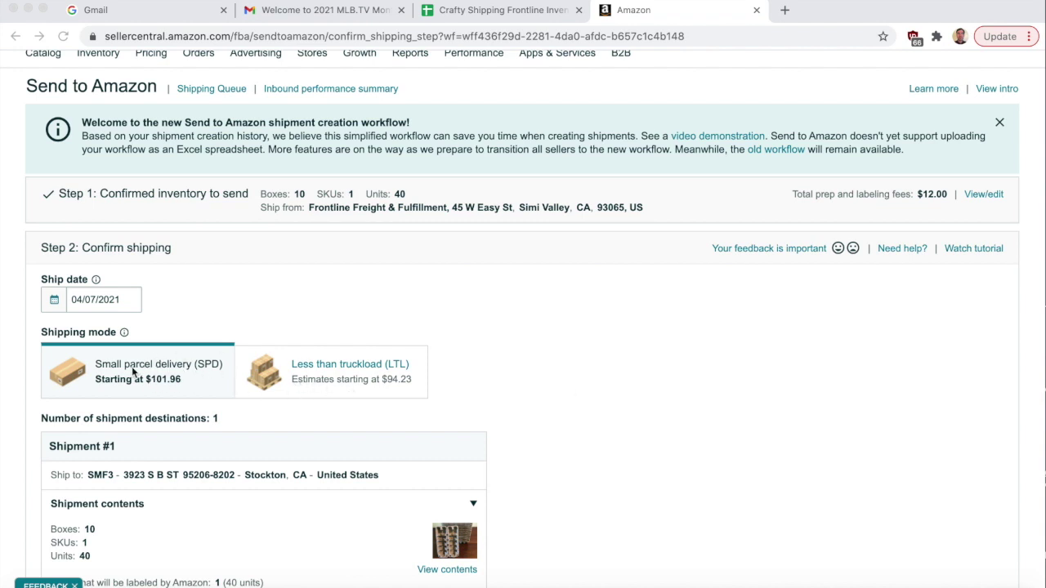
scroll(548, 383, "down", 1)
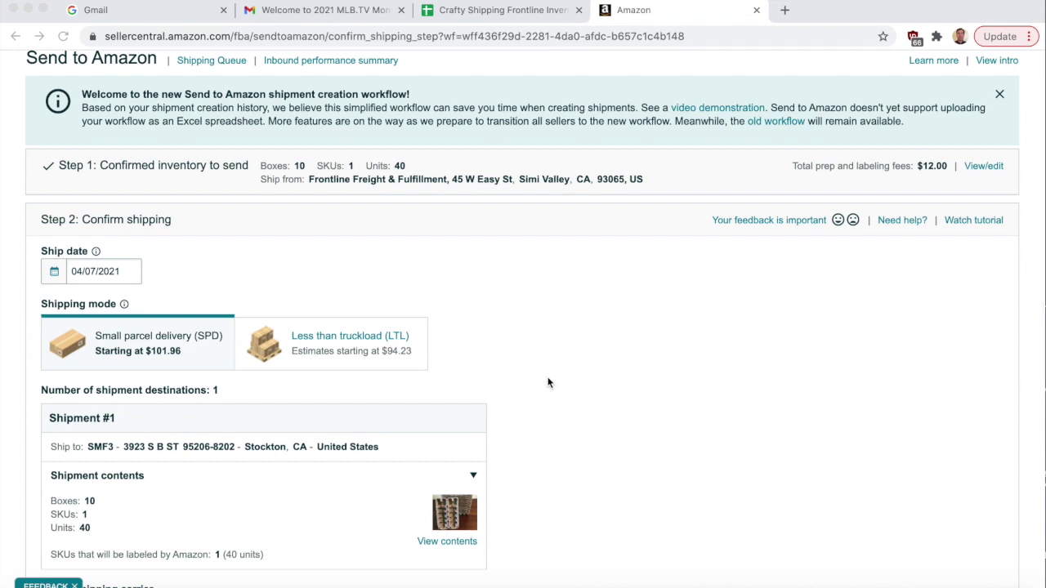
scroll(548, 383, "down", 1)
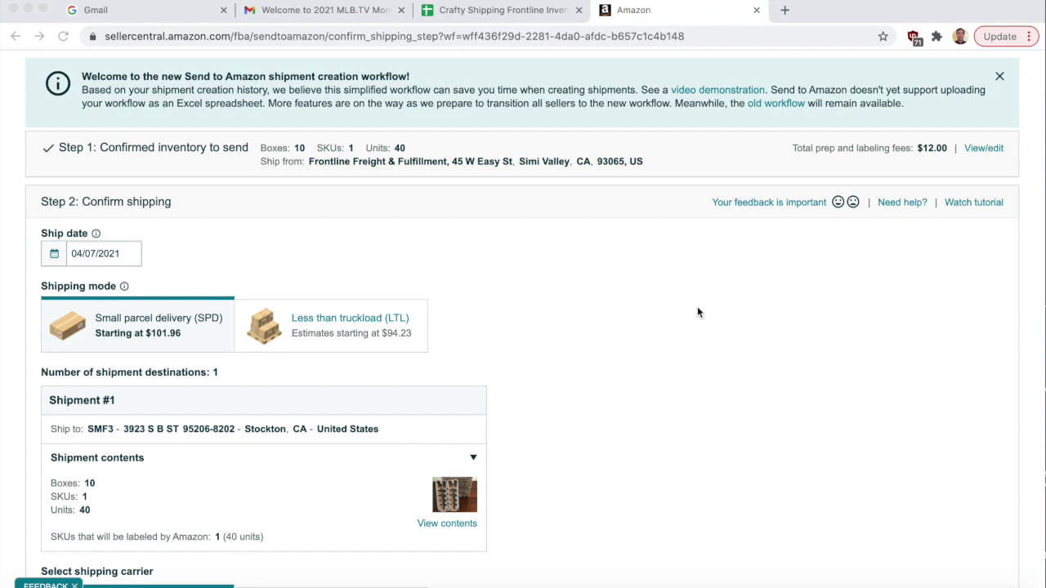
scroll(697, 311, "up", 1)
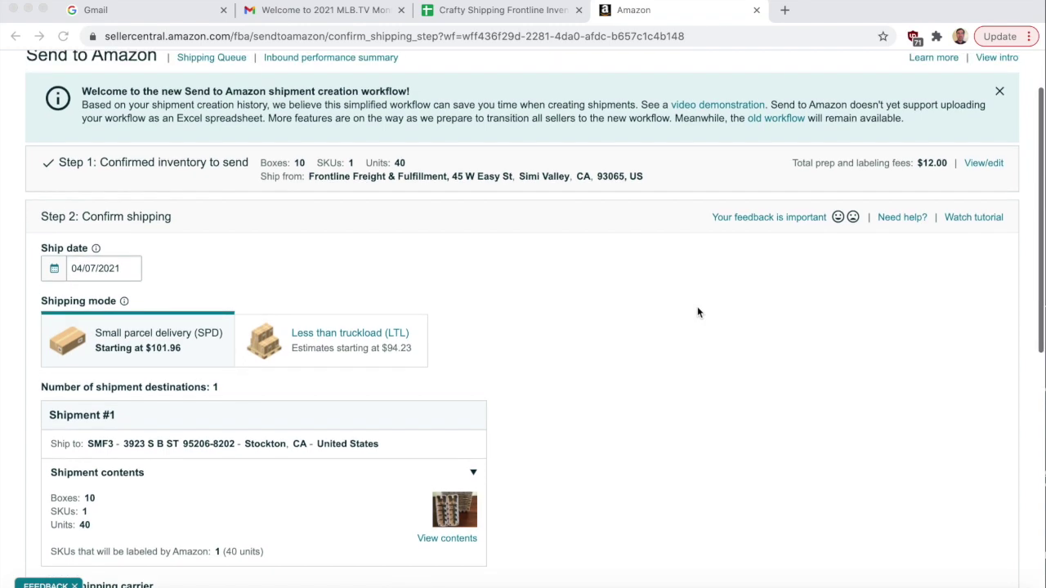
Reopen the confirmed inventory of the 10-box shipment and check its packing details, unit labeling, quantity and total prep and labeling fees
left_click(980, 166)
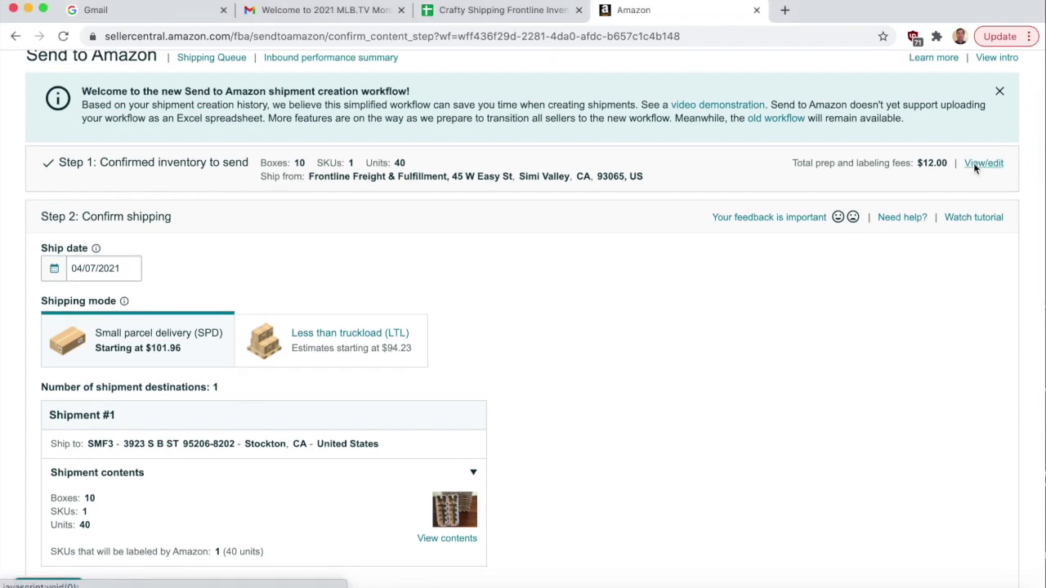
scroll(694, 282, "down", 2)
scroll(650, 300, "up", 1)
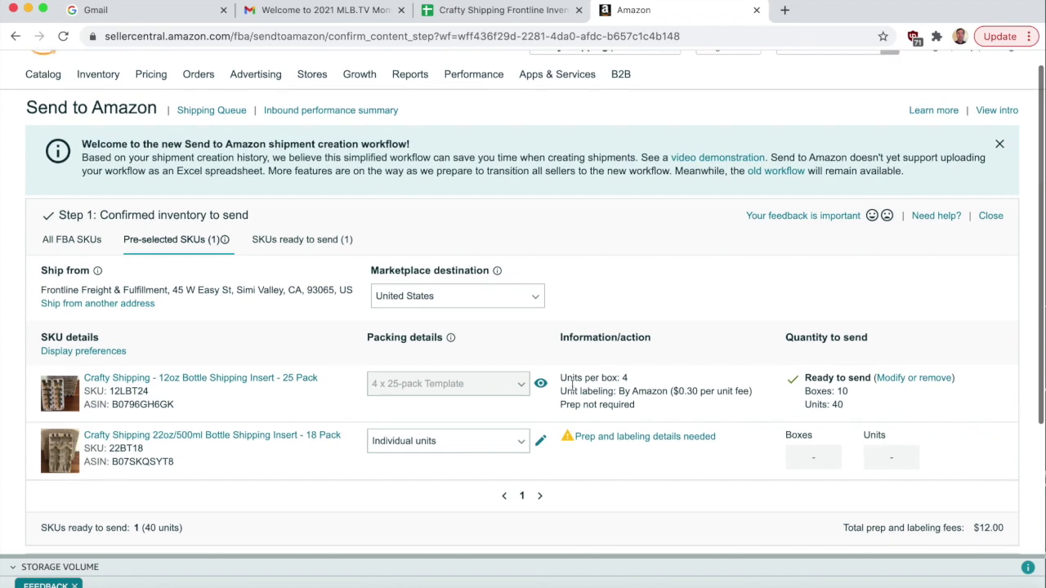
scroll(708, 331, "down", 5)
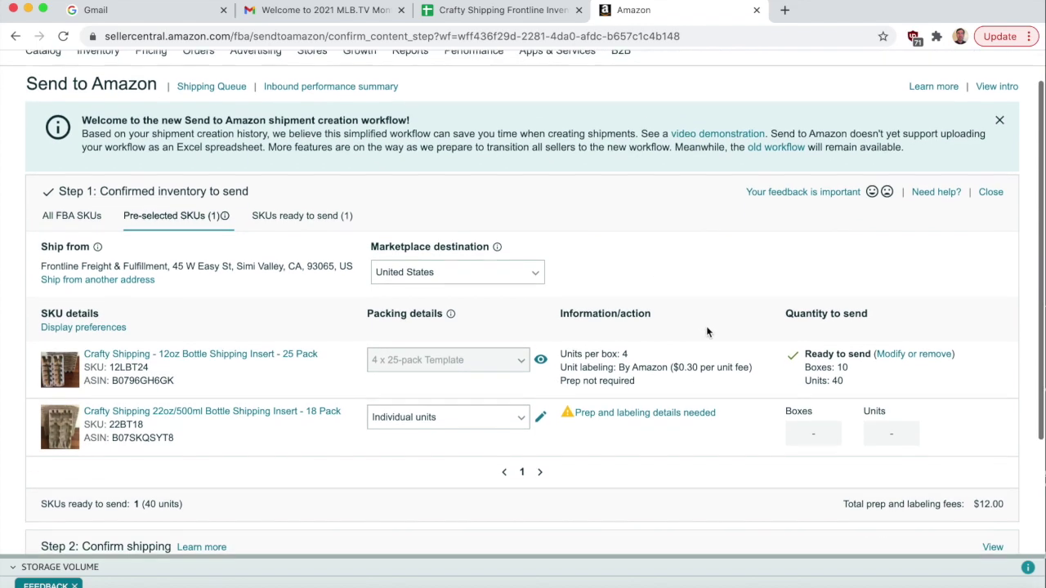
scroll(707, 331, "down", 1)
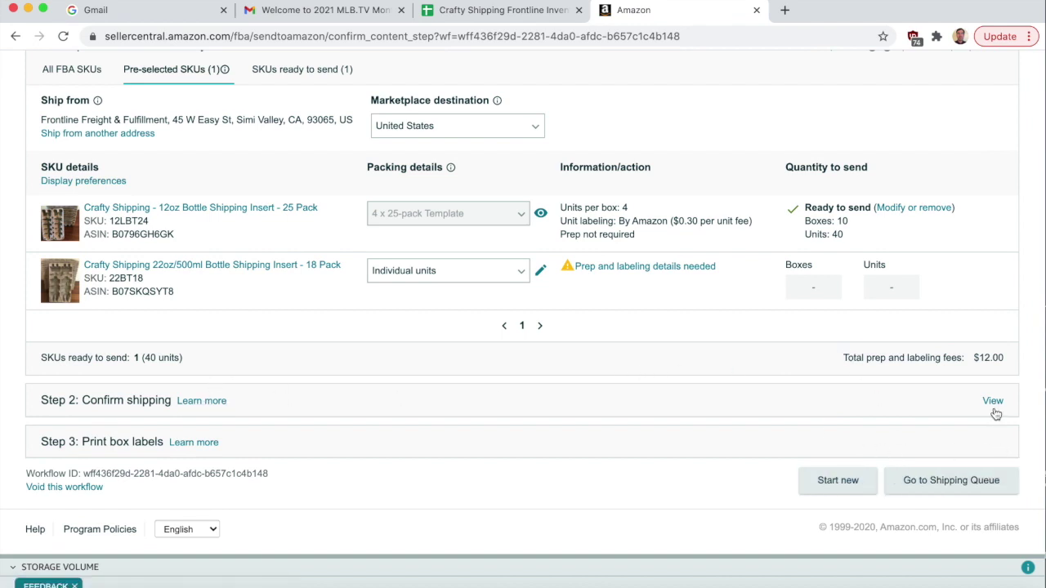
scroll(648, 360, "up", 1)
scroll(648, 361, "up", 1)
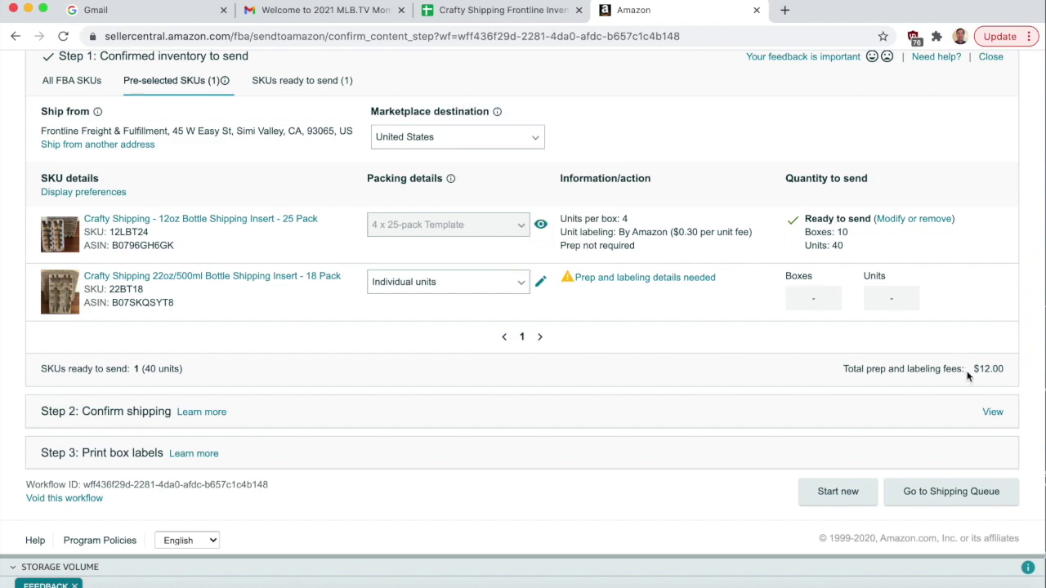
Return to the 10-box shipment's shipping details, and accept the charges to confirm small parcel delivery with UPS as Amazon partnered carrier
left_click(992, 413)
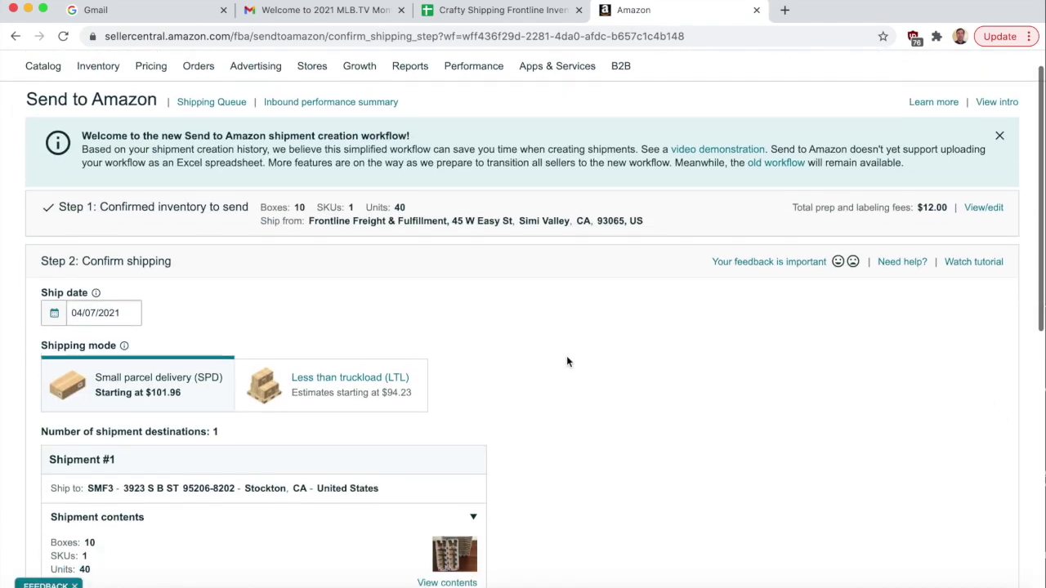
scroll(567, 356, "down", 1)
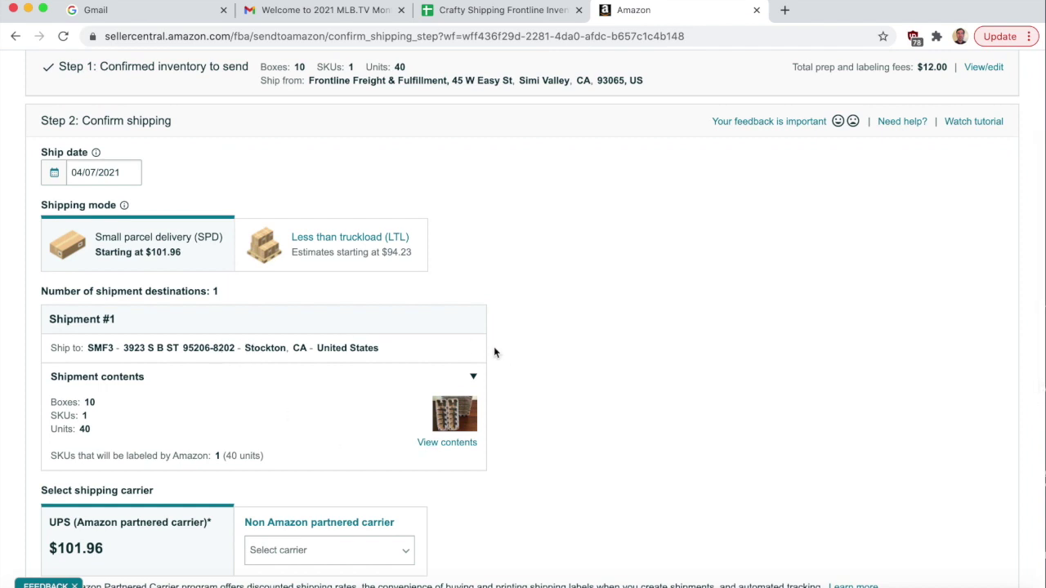
scroll(507, 355, "down", 1)
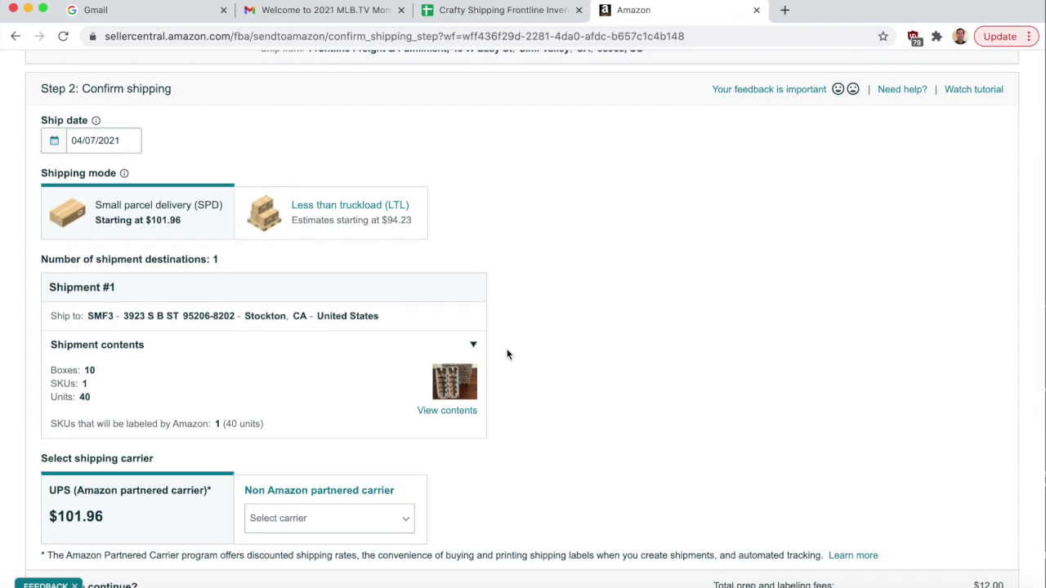
scroll(506, 354, "down", 1)
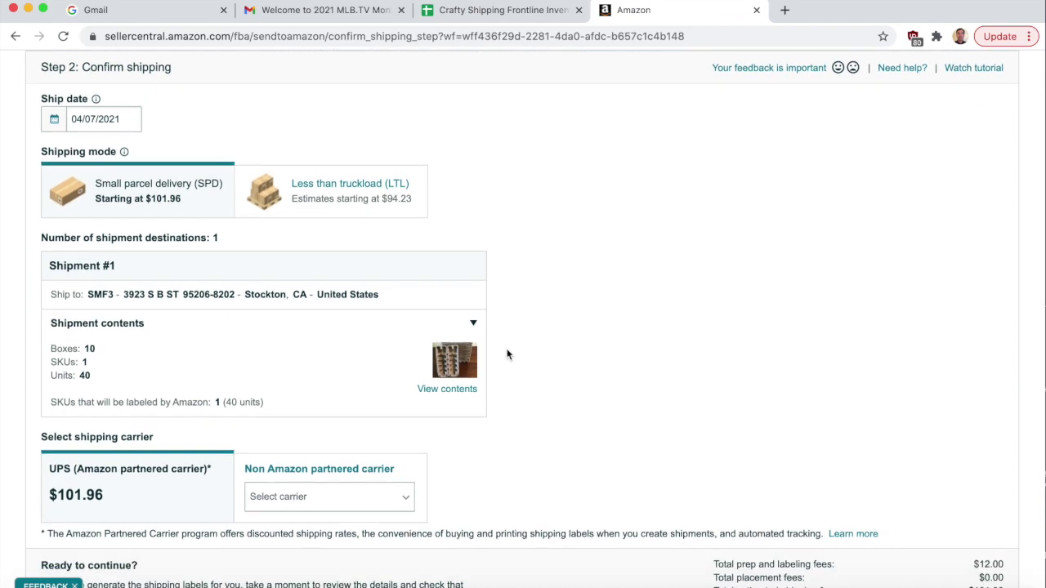
scroll(506, 355, "down", 1)
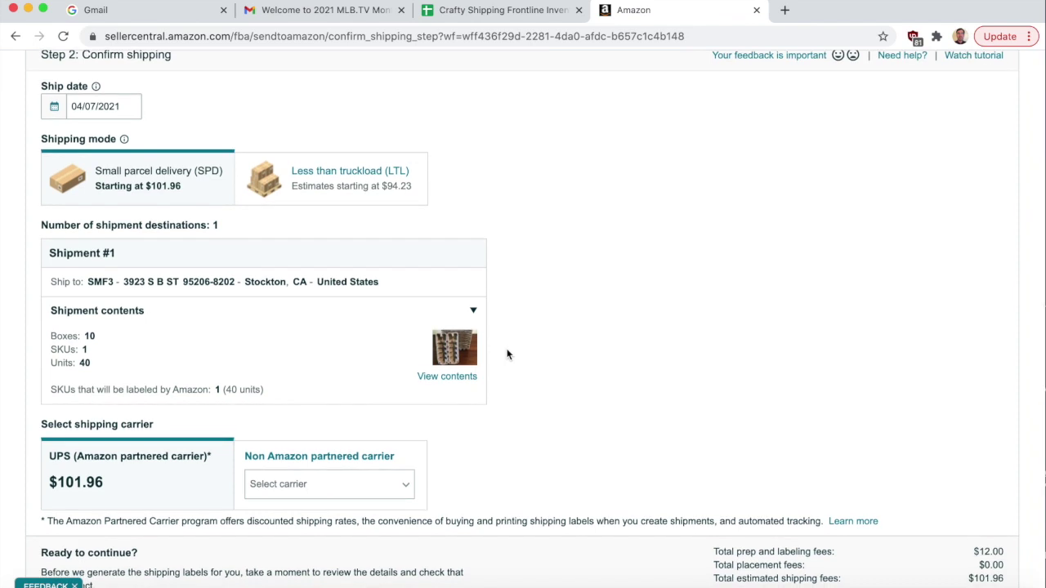
scroll(506, 355, "down", 1)
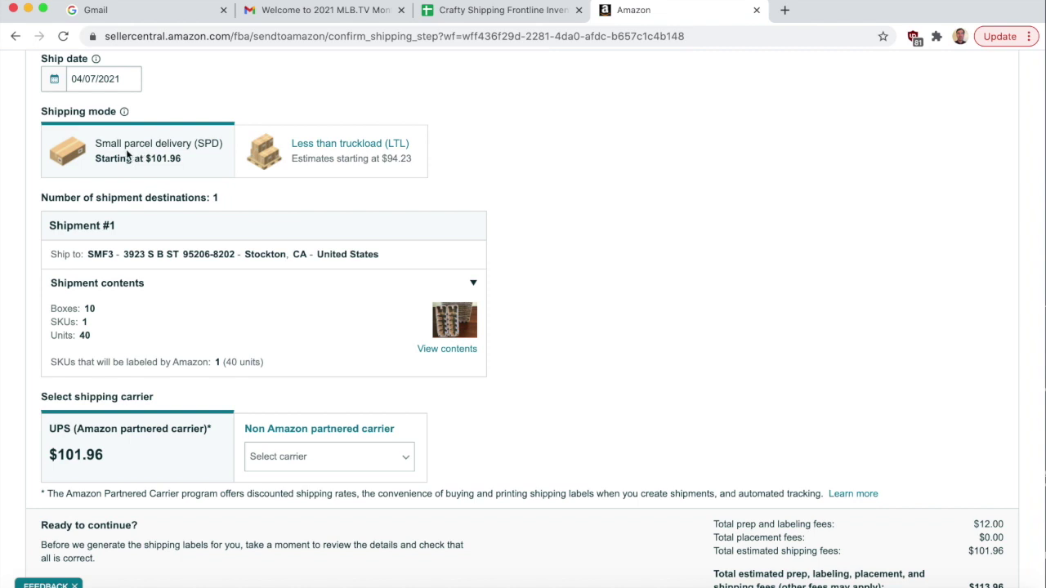
mouse_move(113, 111)
scroll(529, 205, "down", 1)
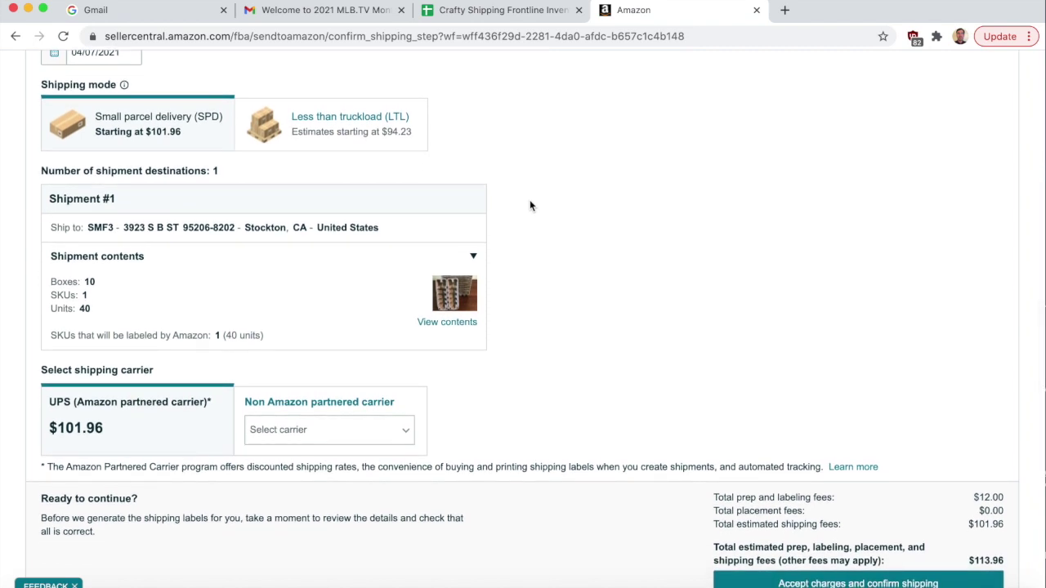
scroll(530, 206, "down", 2)
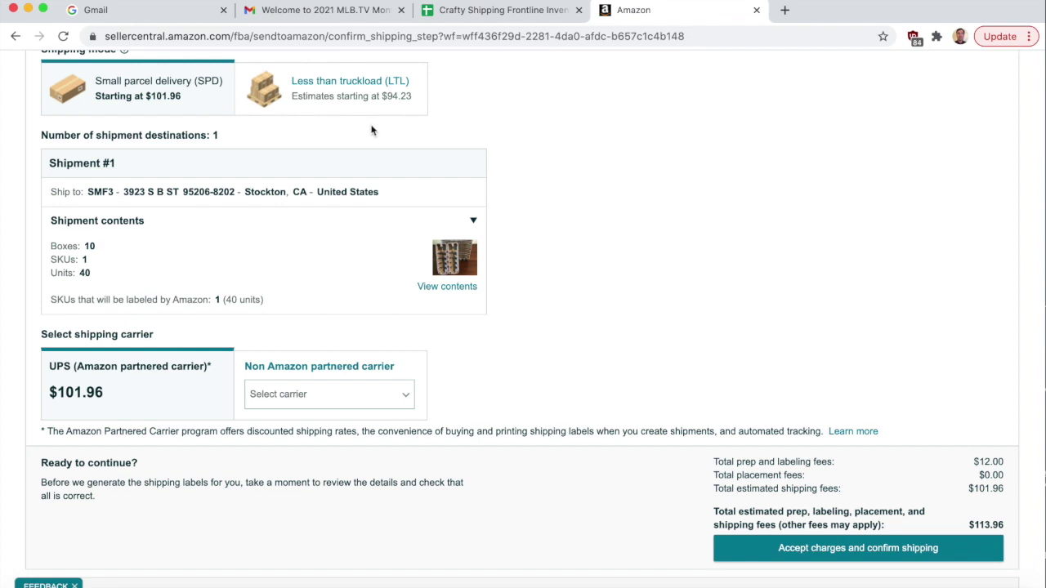
scroll(501, 178, "down", 1)
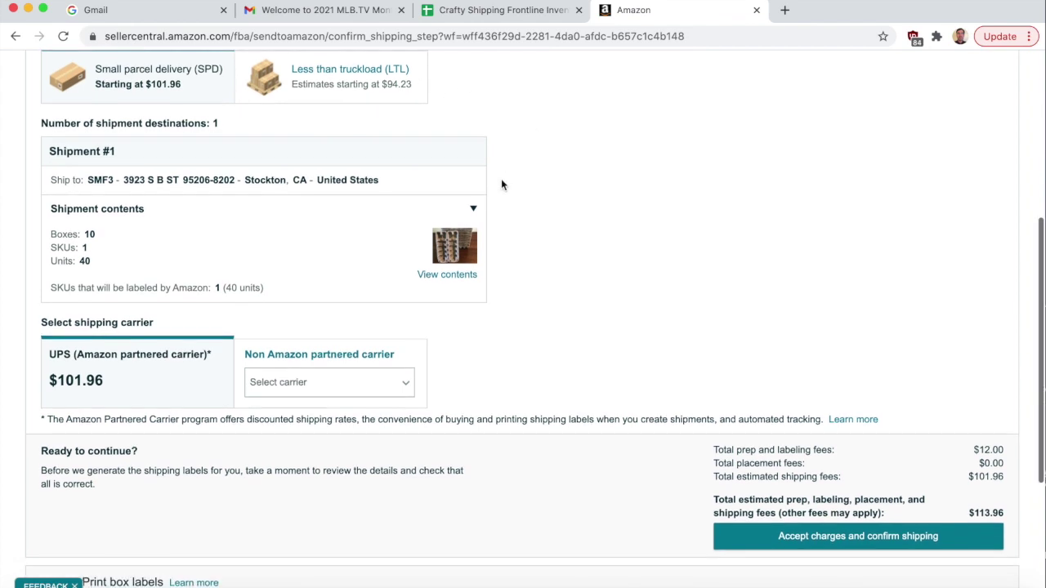
scroll(502, 184, "down", 3)
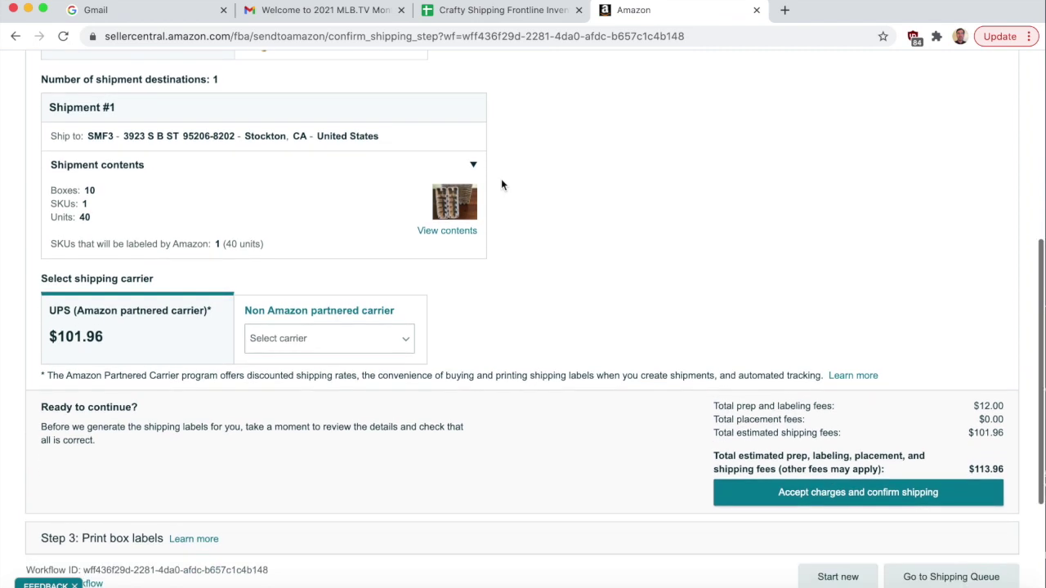
scroll(509, 218, "down", 2)
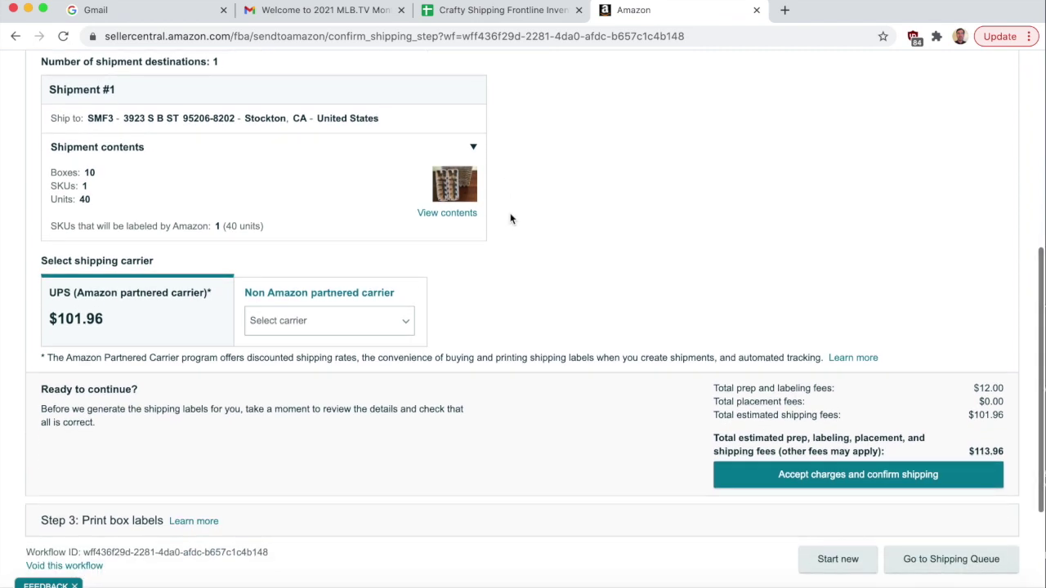
scroll(509, 217, "down", 1)
scroll(509, 239, "down", 1)
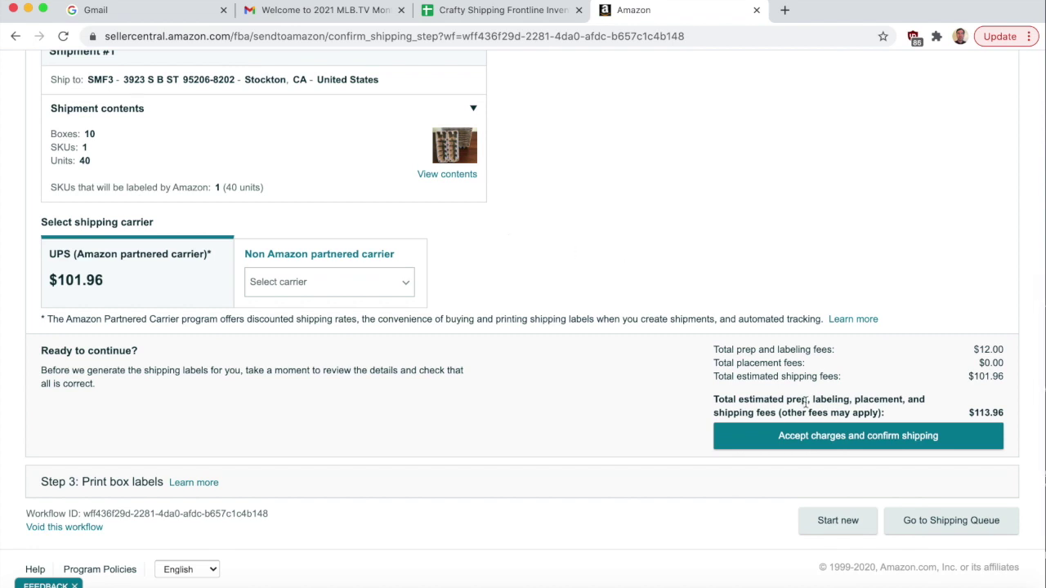
left_click(865, 442)
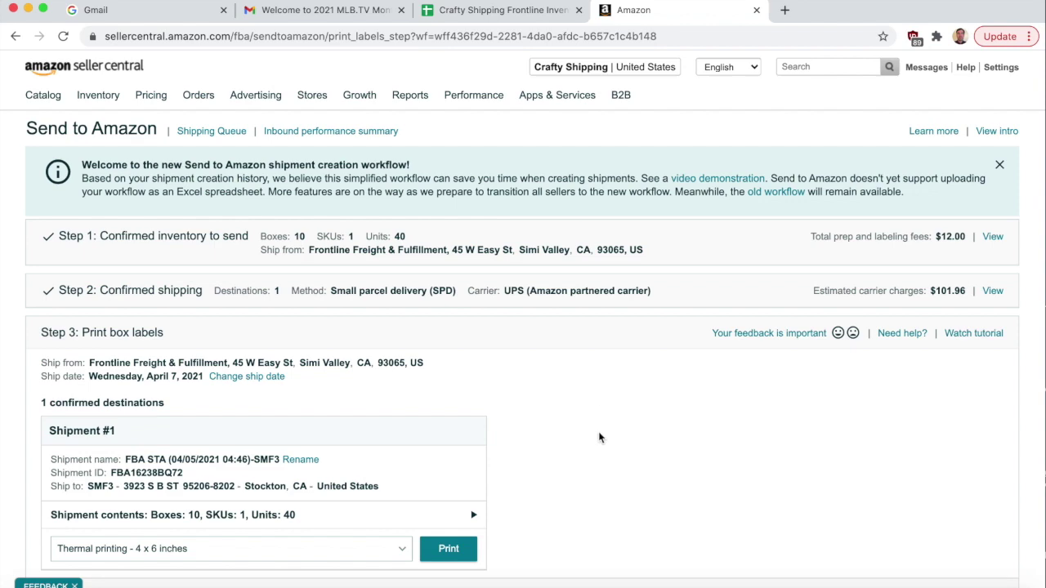
Set the box label print format to 8.5" X 5.5" (US Letter), and review the remaining handling instructions and cost summary
scroll(541, 432, "down", 5)
scroll(541, 432, "down", 2)
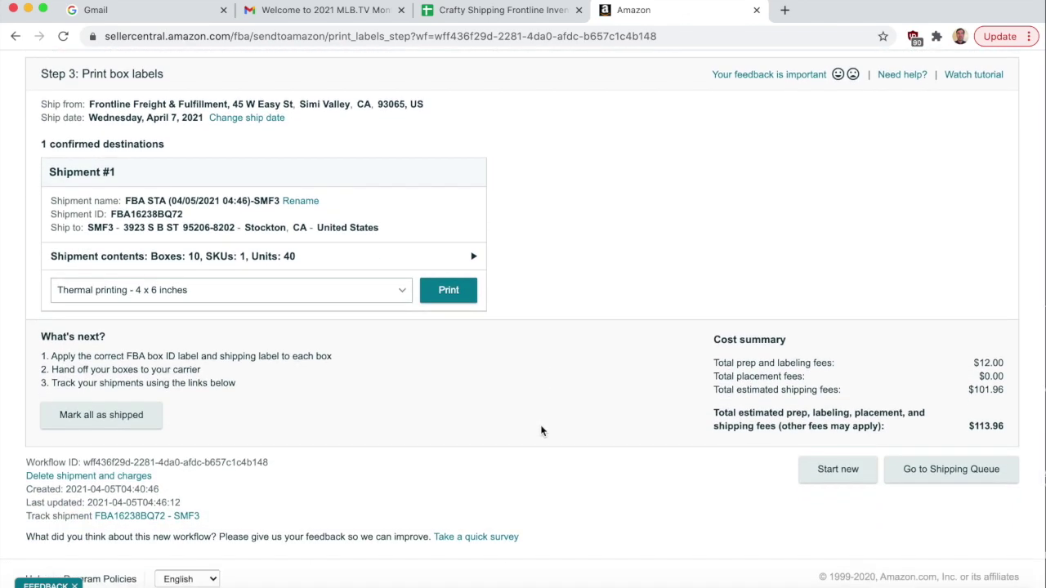
scroll(541, 432, "down", 1)
left_click(391, 272)
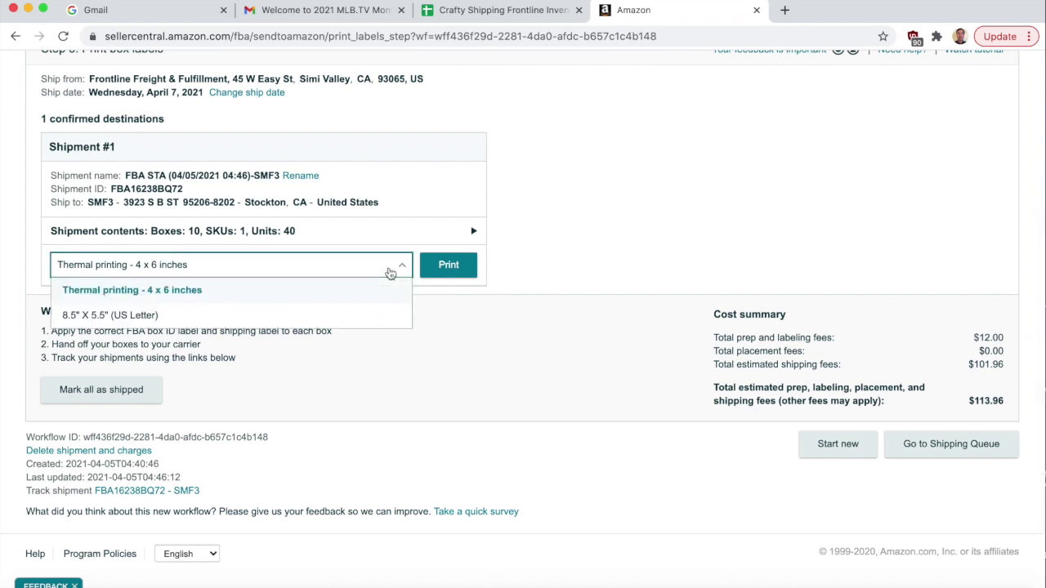
left_click(362, 314)
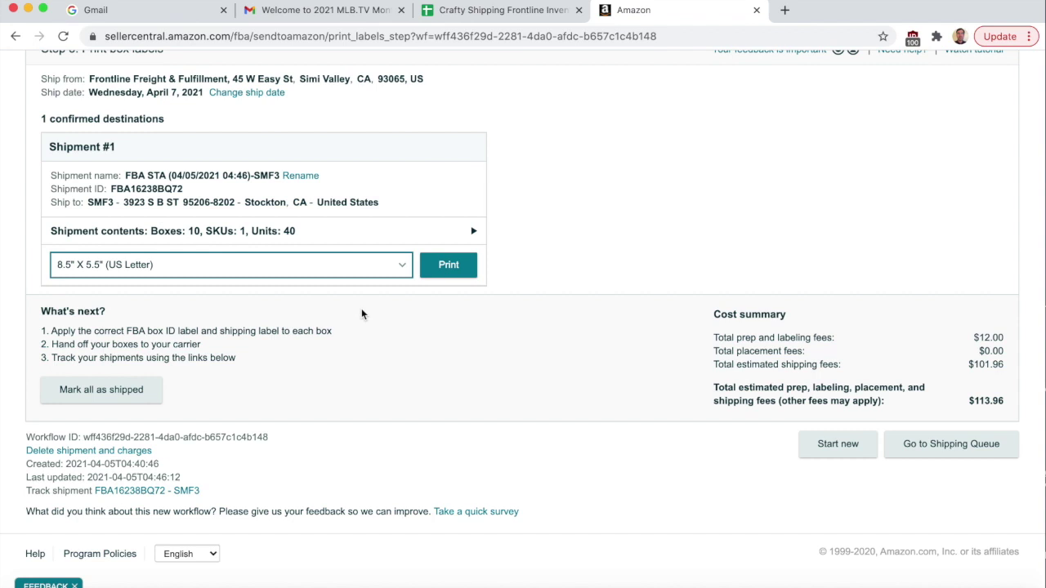
scroll(362, 314, "down", 1)
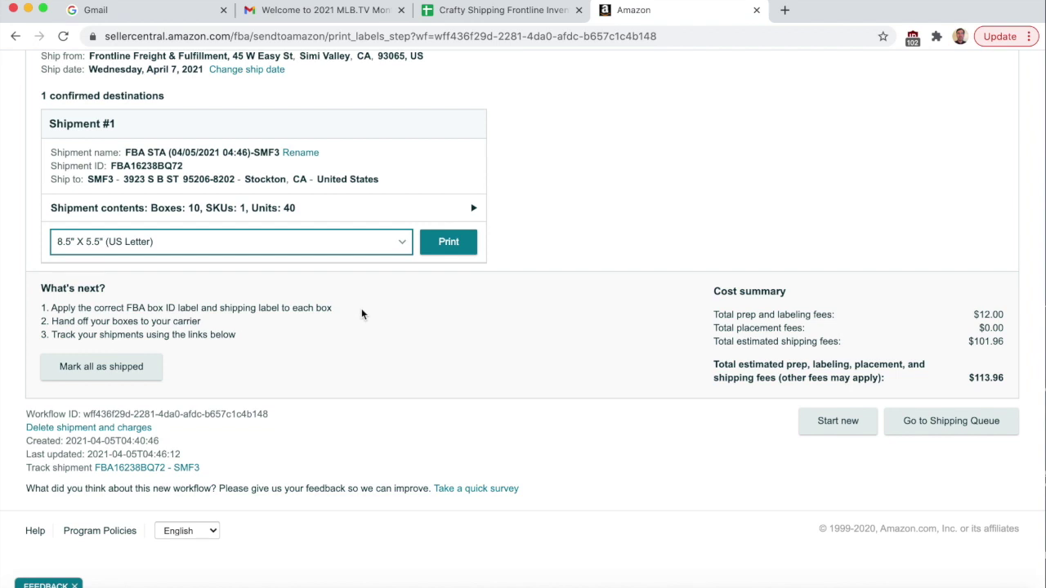
scroll(362, 315, "down", 1)
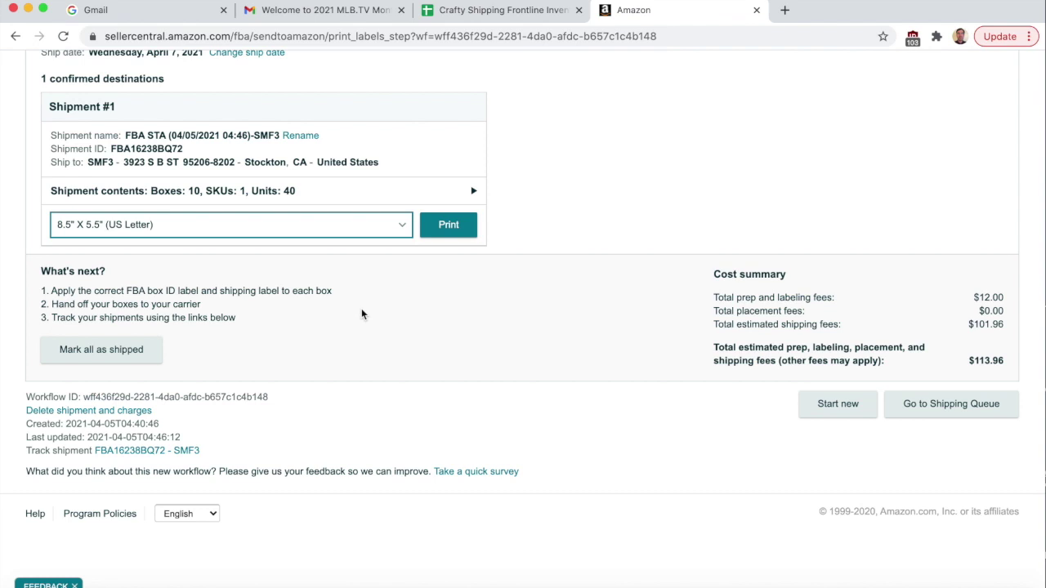
scroll(362, 315, "down", 1)
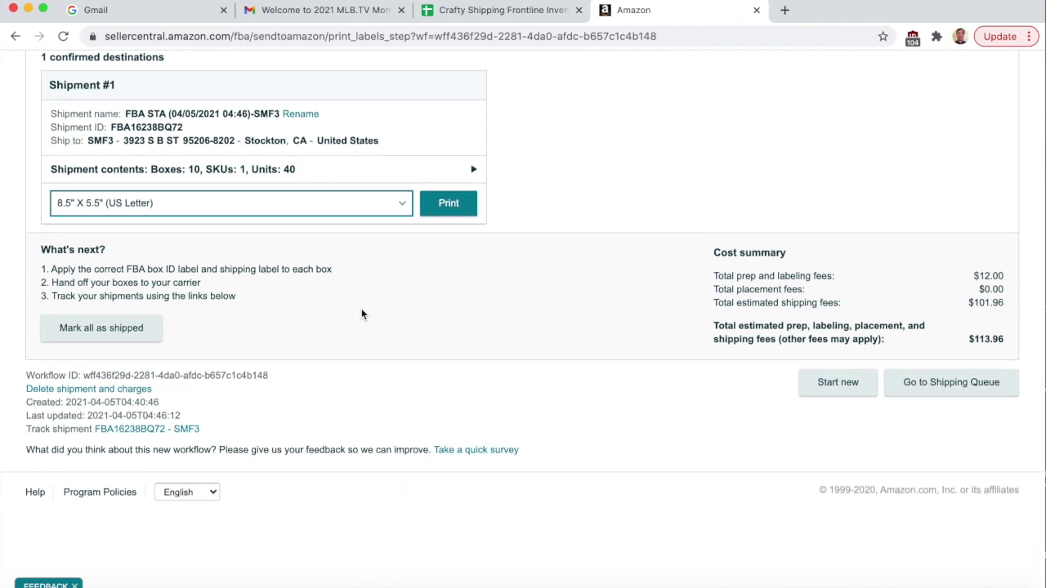